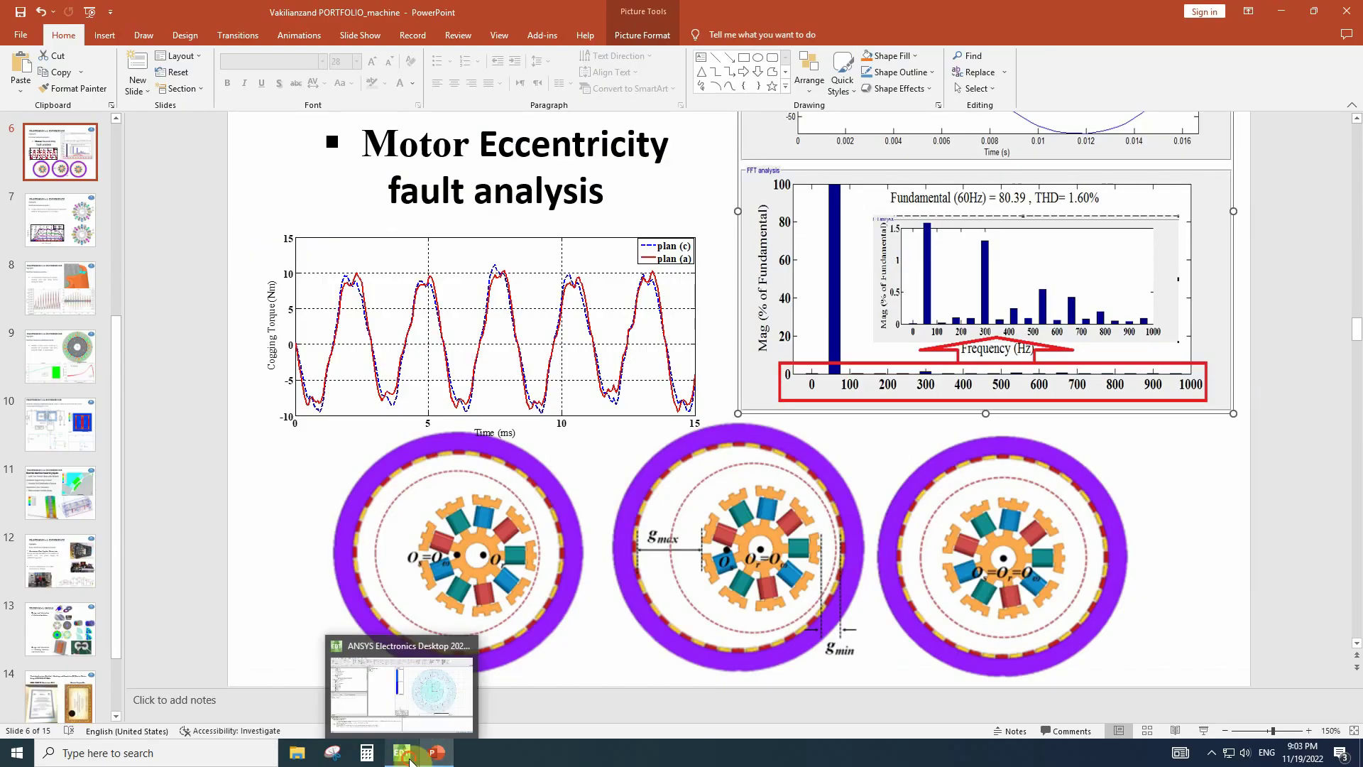
Step: Leave the PowerPoint eccentricity slide and switch to ANSYS Electronics Desktop
left_click(403, 751)
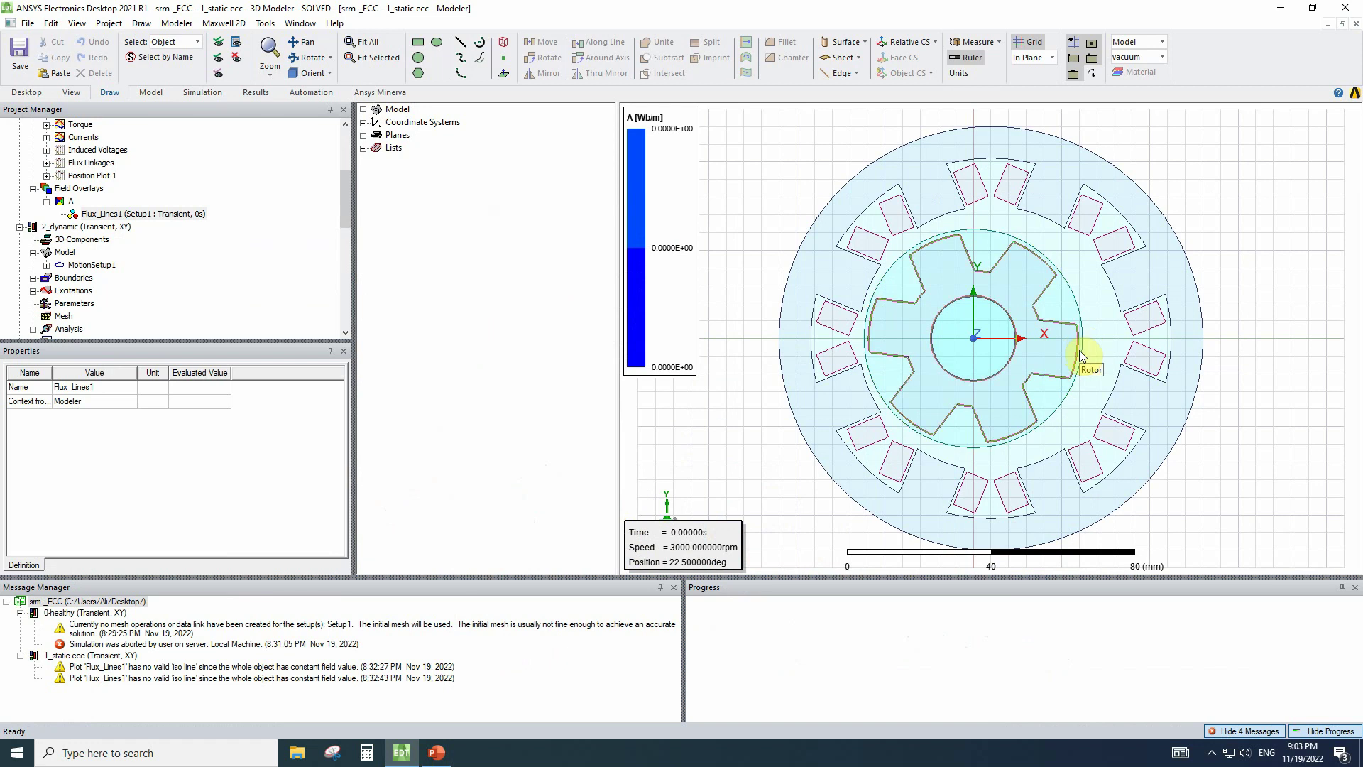
Step: Make the 0-healthy design active and zoom on its shaft, rotor and stator geometry
key("ctrl+Tab")
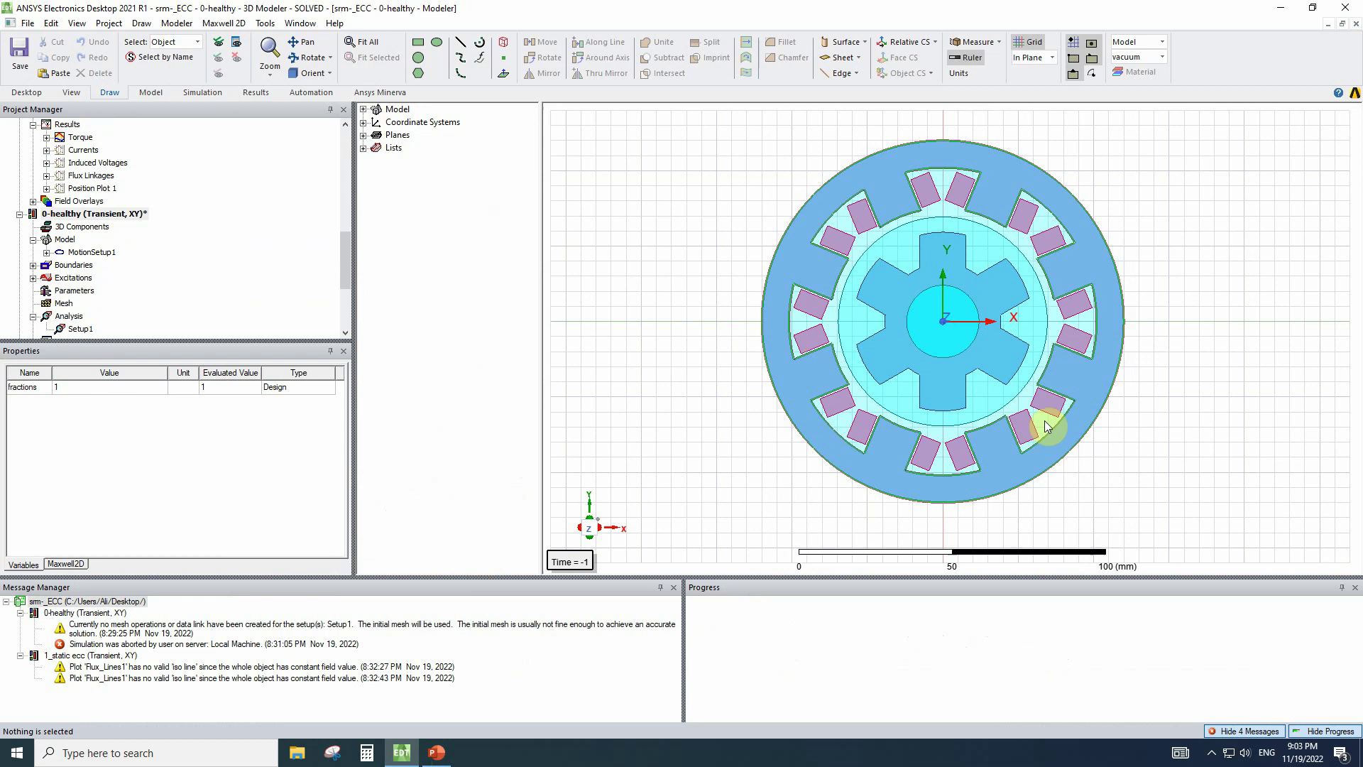
scroll(1030, 361, "up", 4)
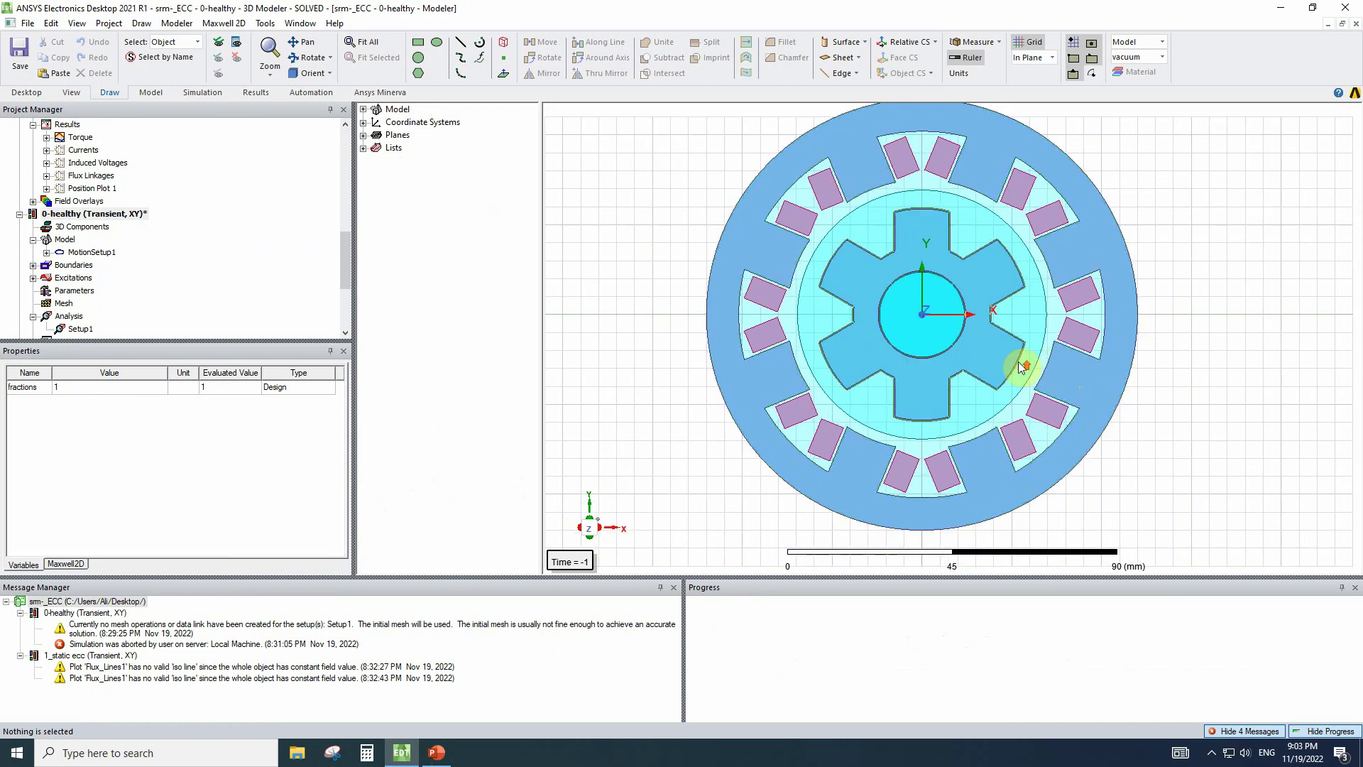
scroll(1015, 369, "down", 2)
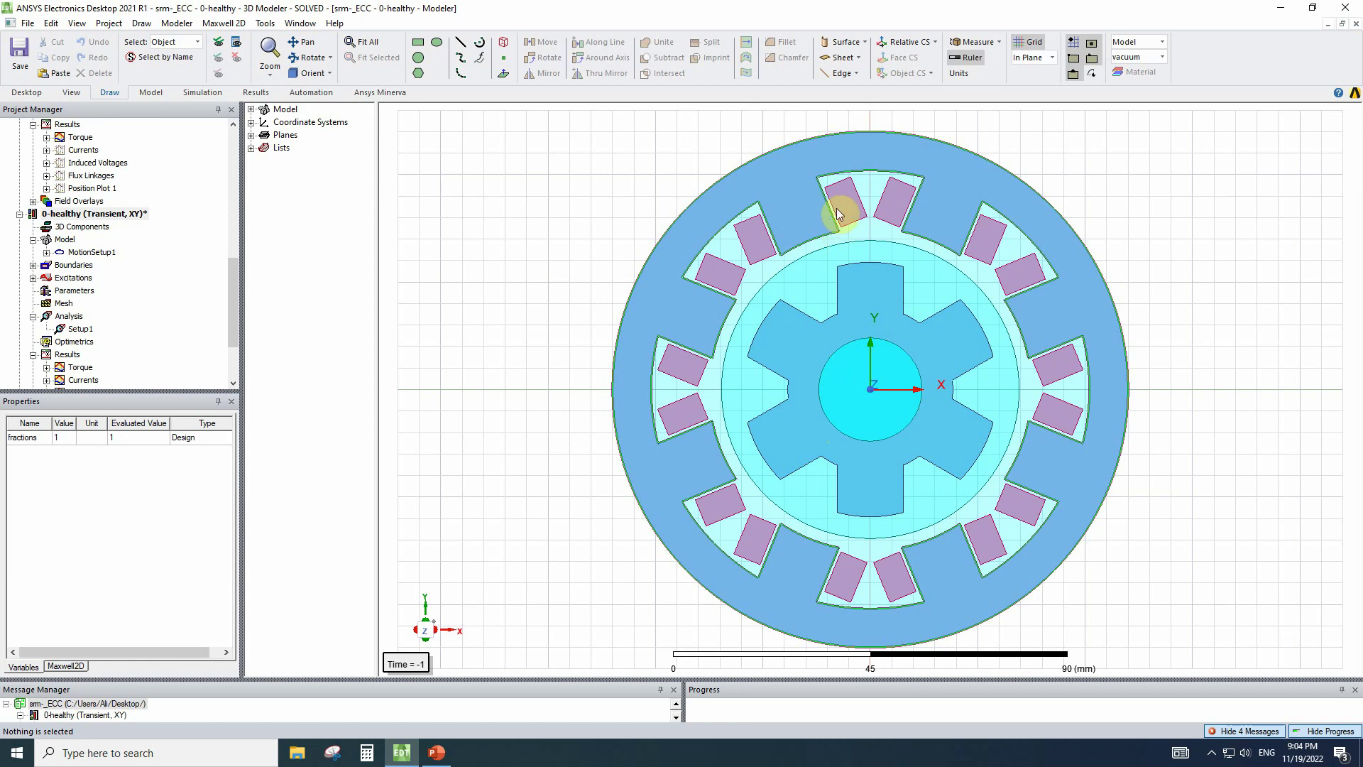
Step: Select every model object and move it 2 mm along X from the origin
left_click(1191, 296)
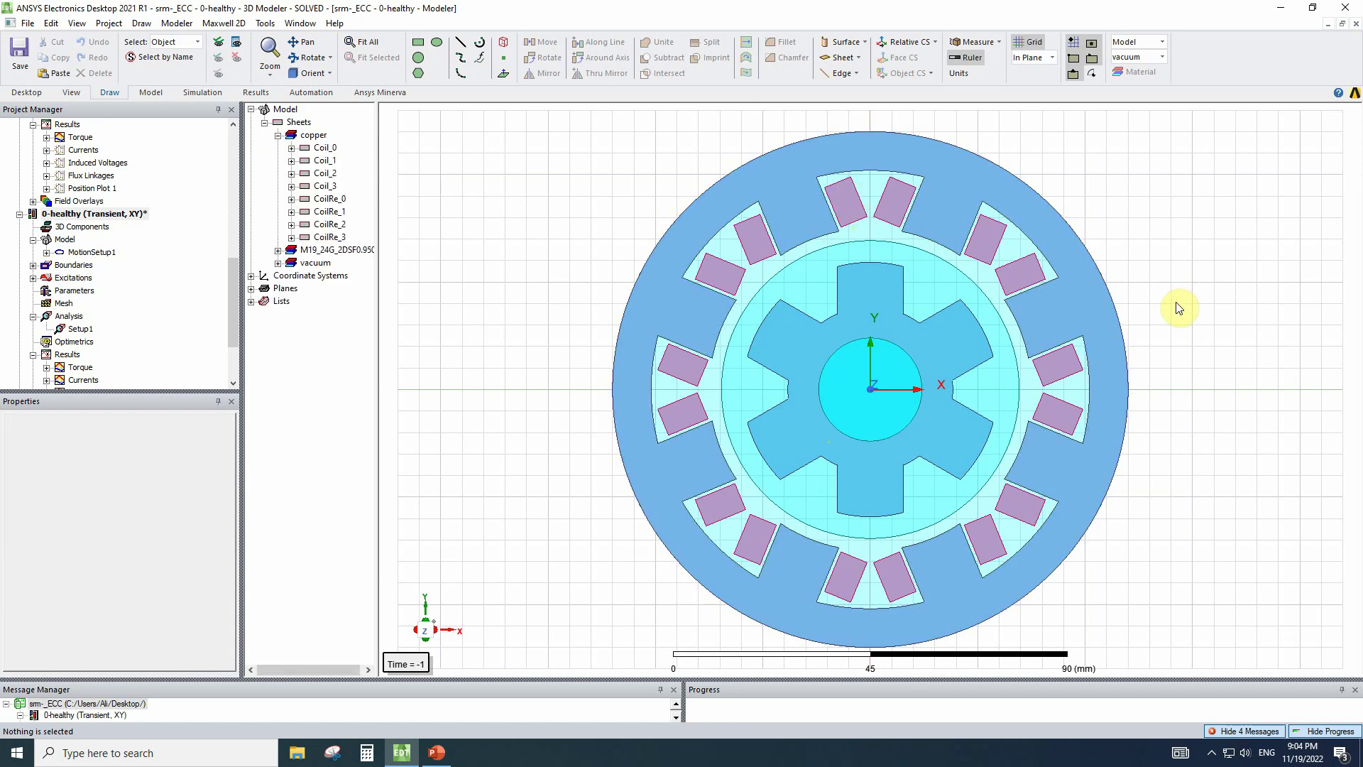
left_click(314, 149)
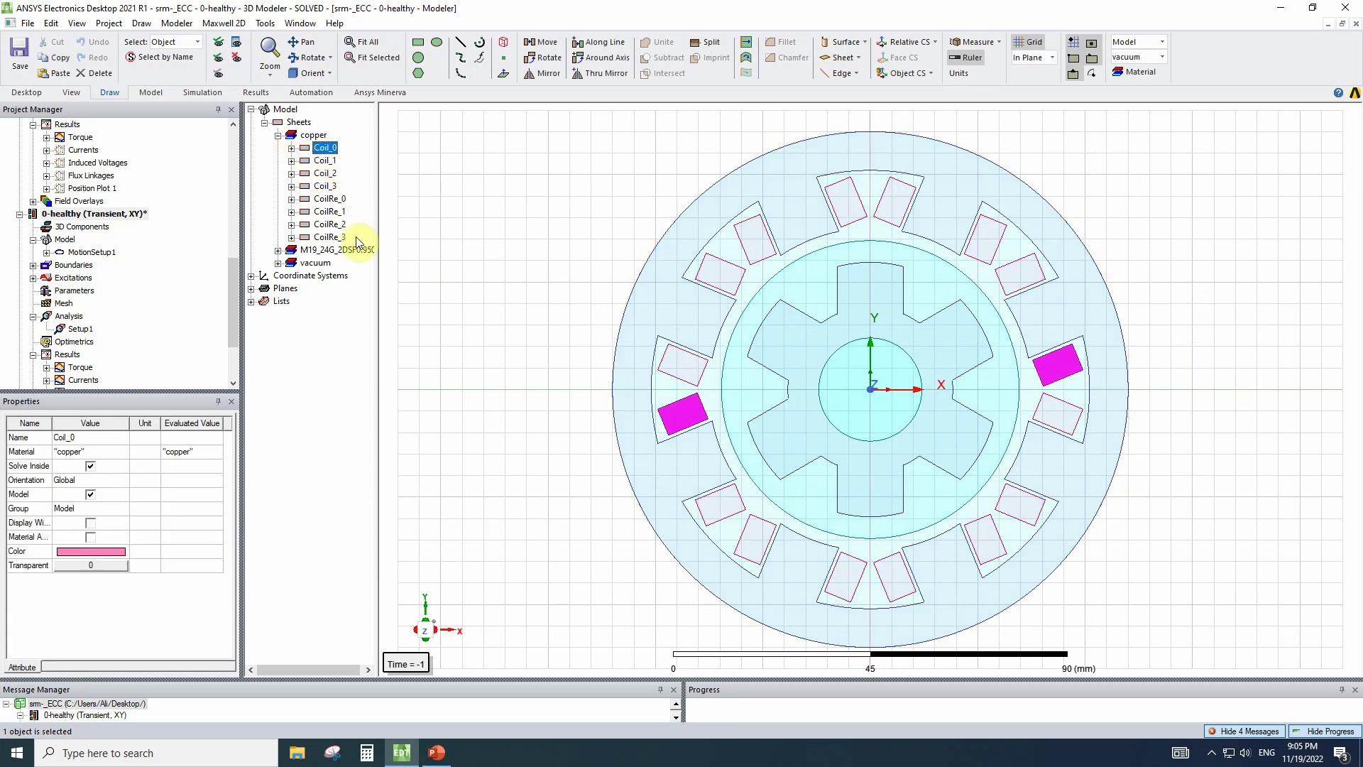
left_click(323, 237, "shift")
key("ctrl+a")
left_click(547, 47)
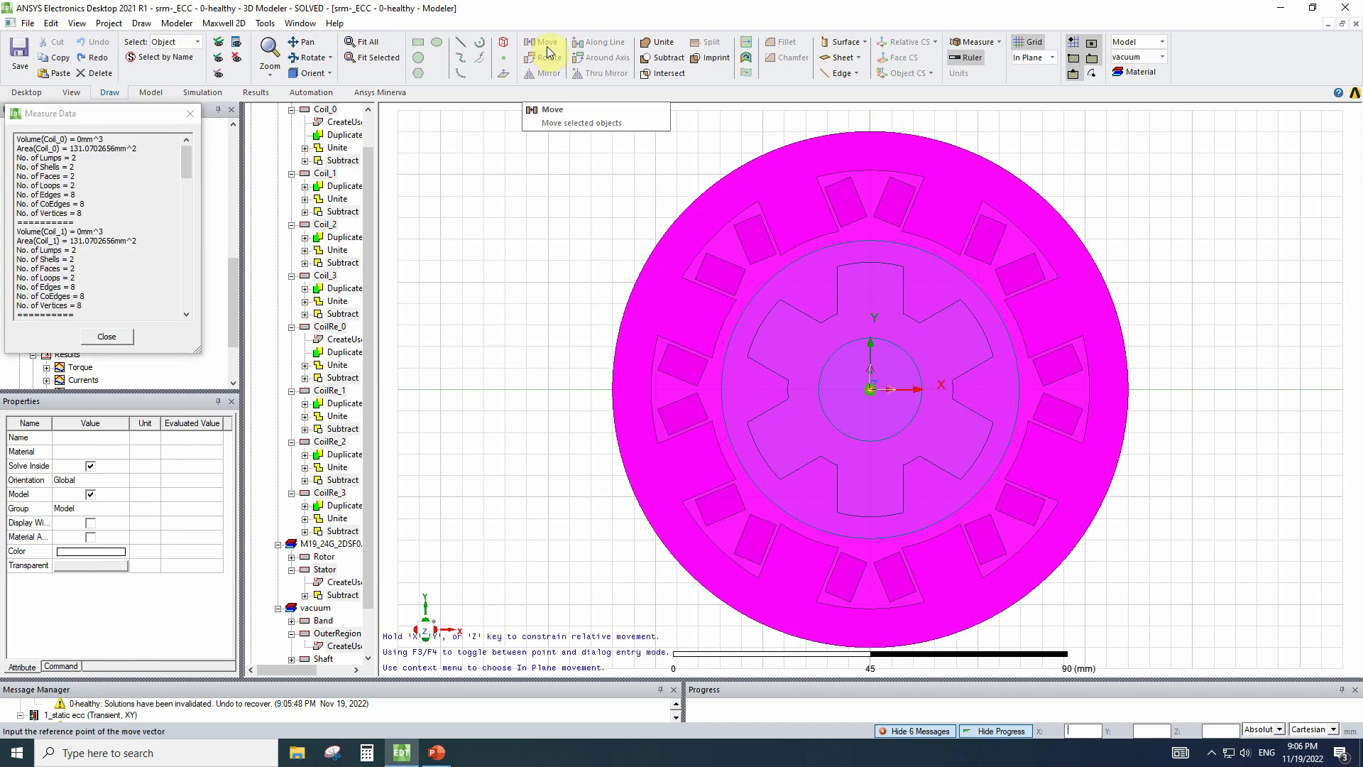
left_click(871, 389)
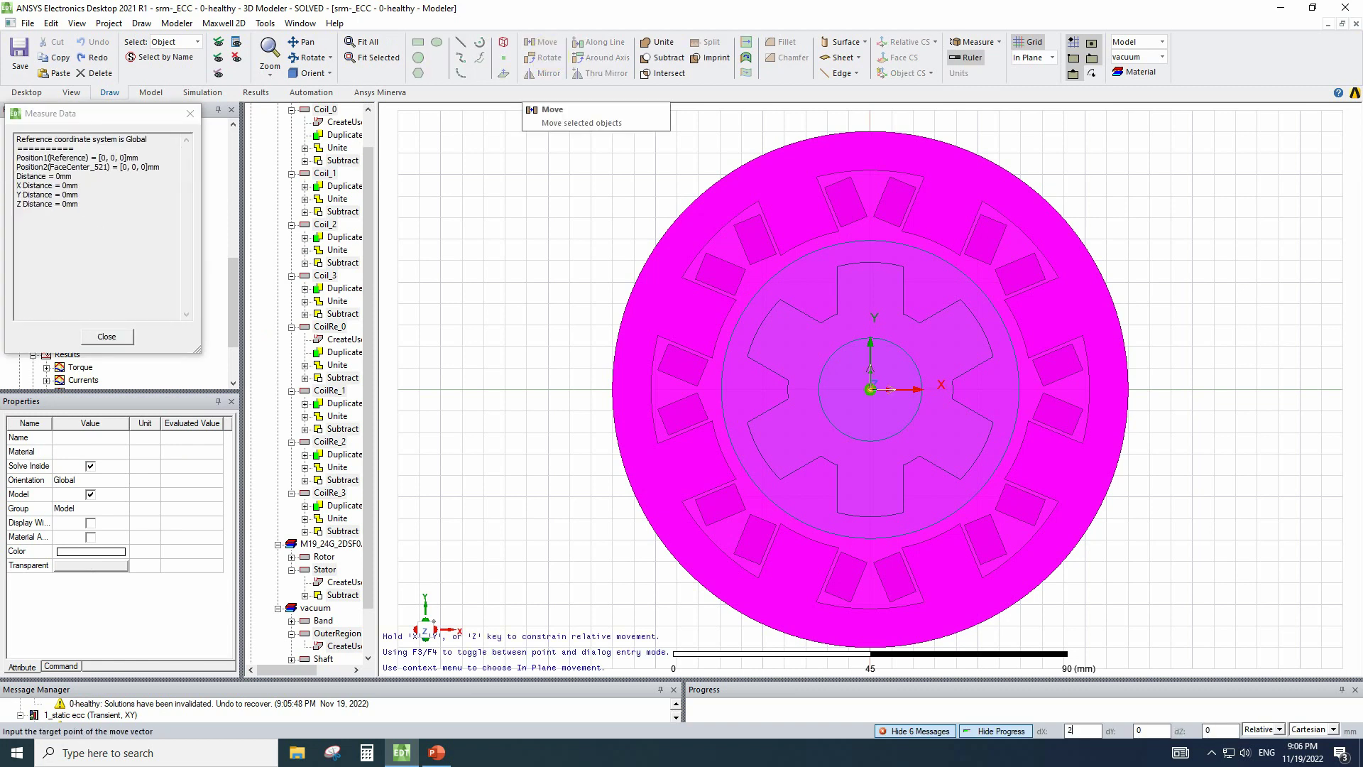
type("2")
key("Return")
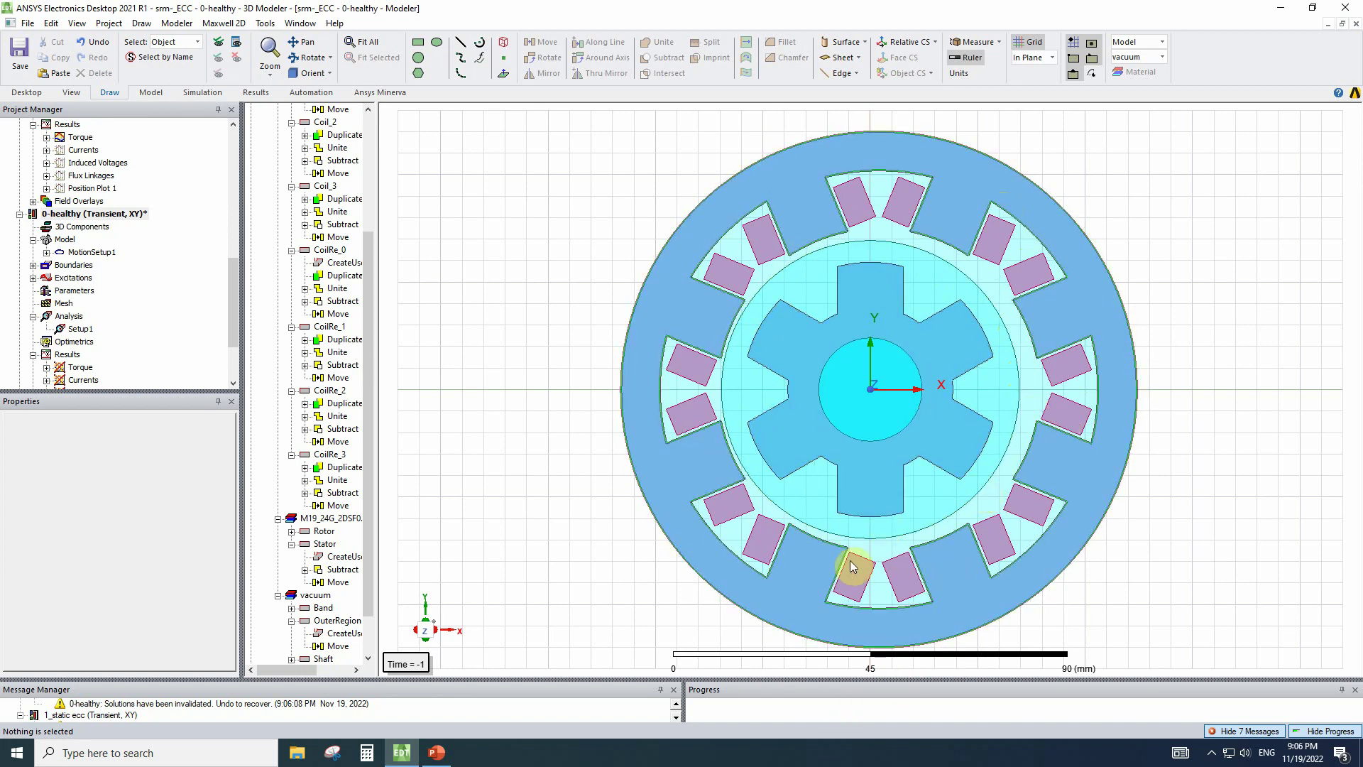
Step: Fit the motor in view, check the Move operation's vector, then undo the shift
scroll(731, 411, "up", 1)
scroll(731, 384, "up", 2)
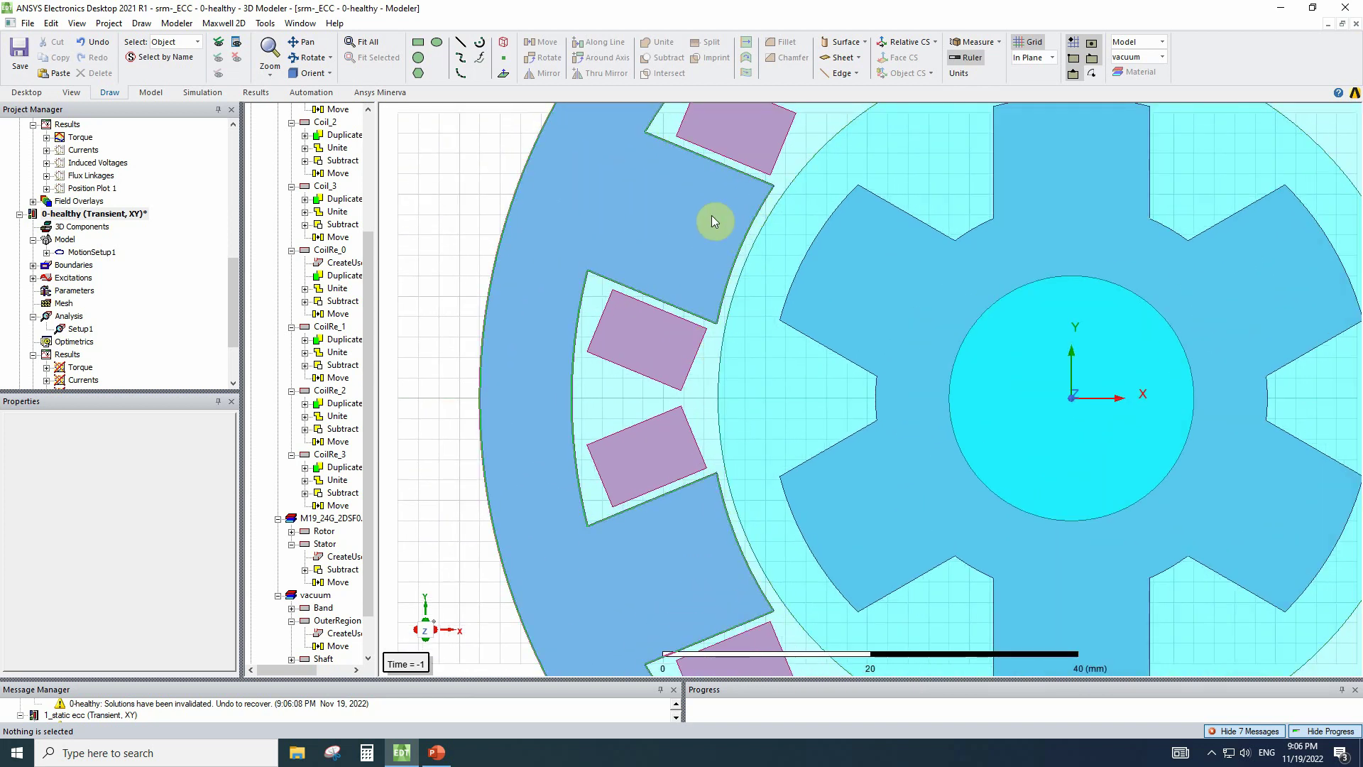
key("ctrl+d")
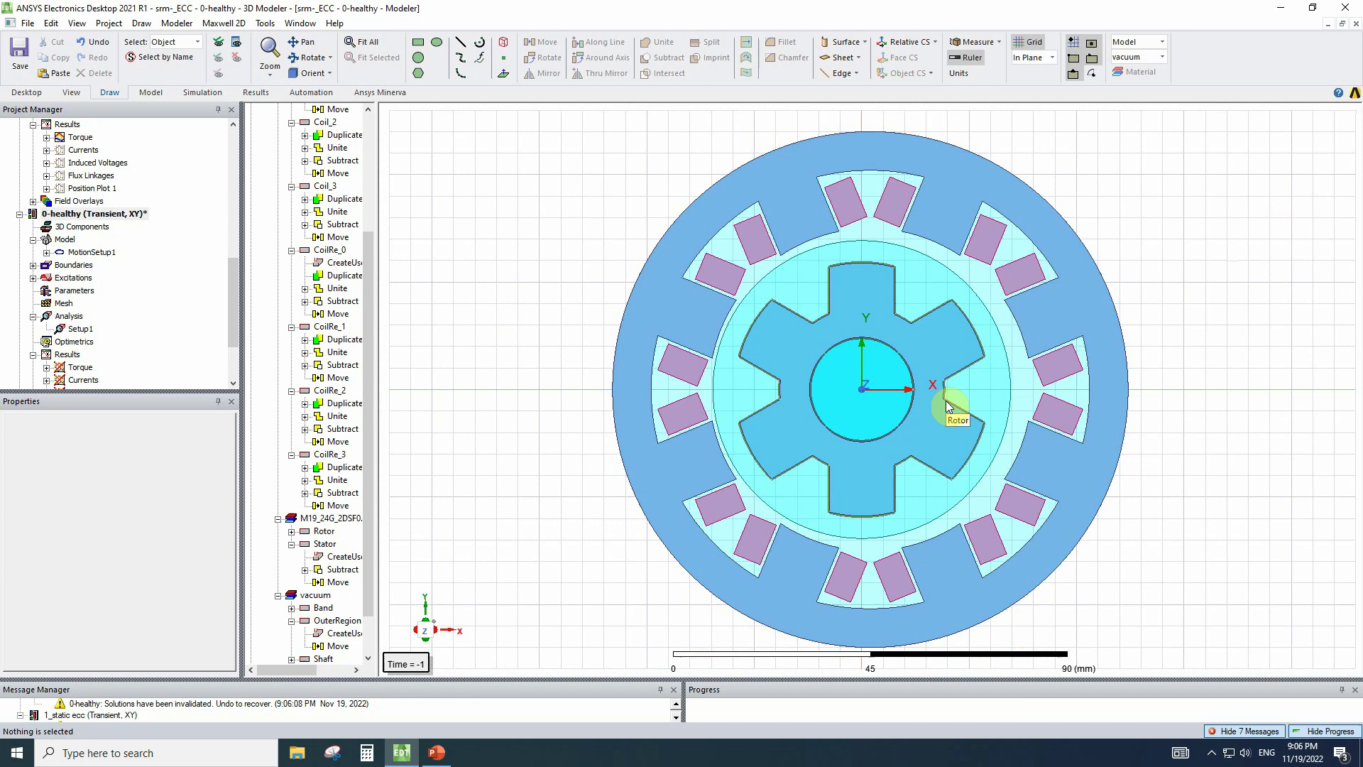
double_click(338, 505)
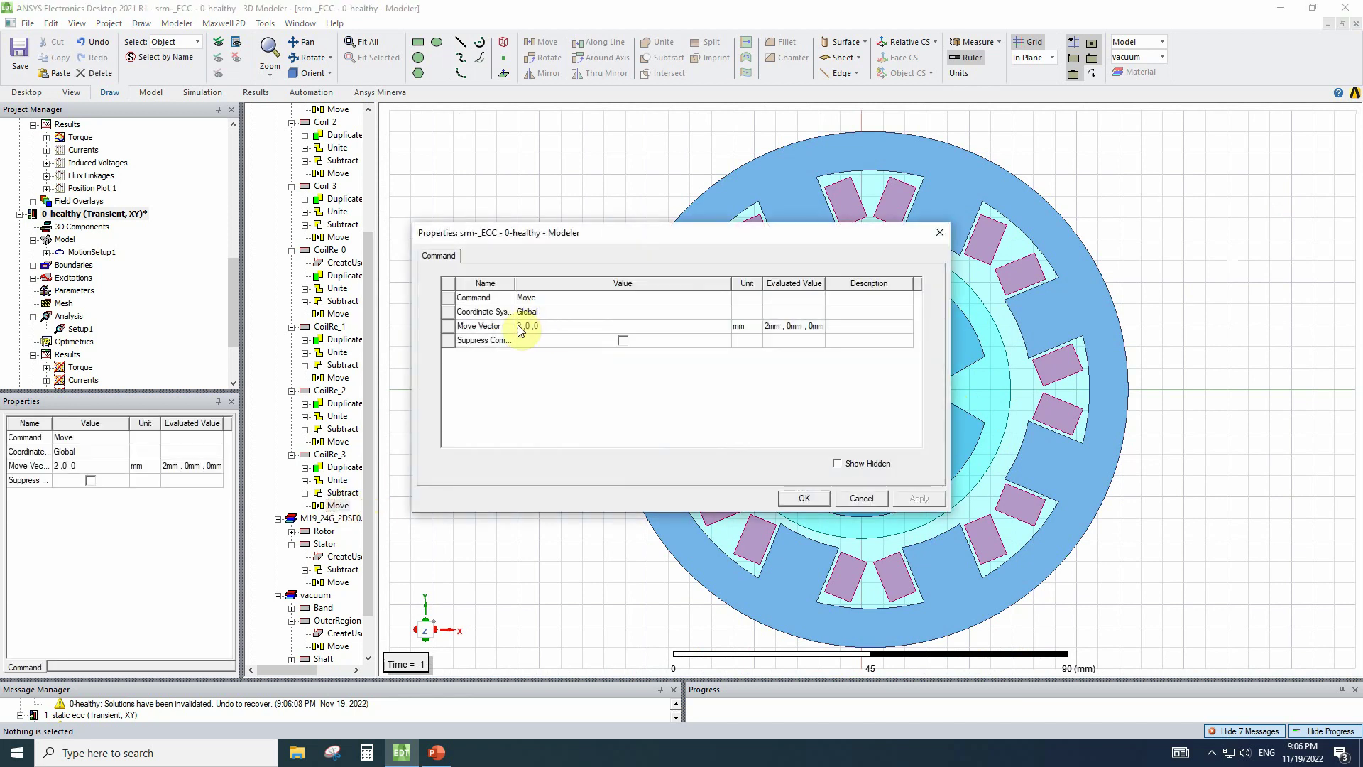
key("Return")
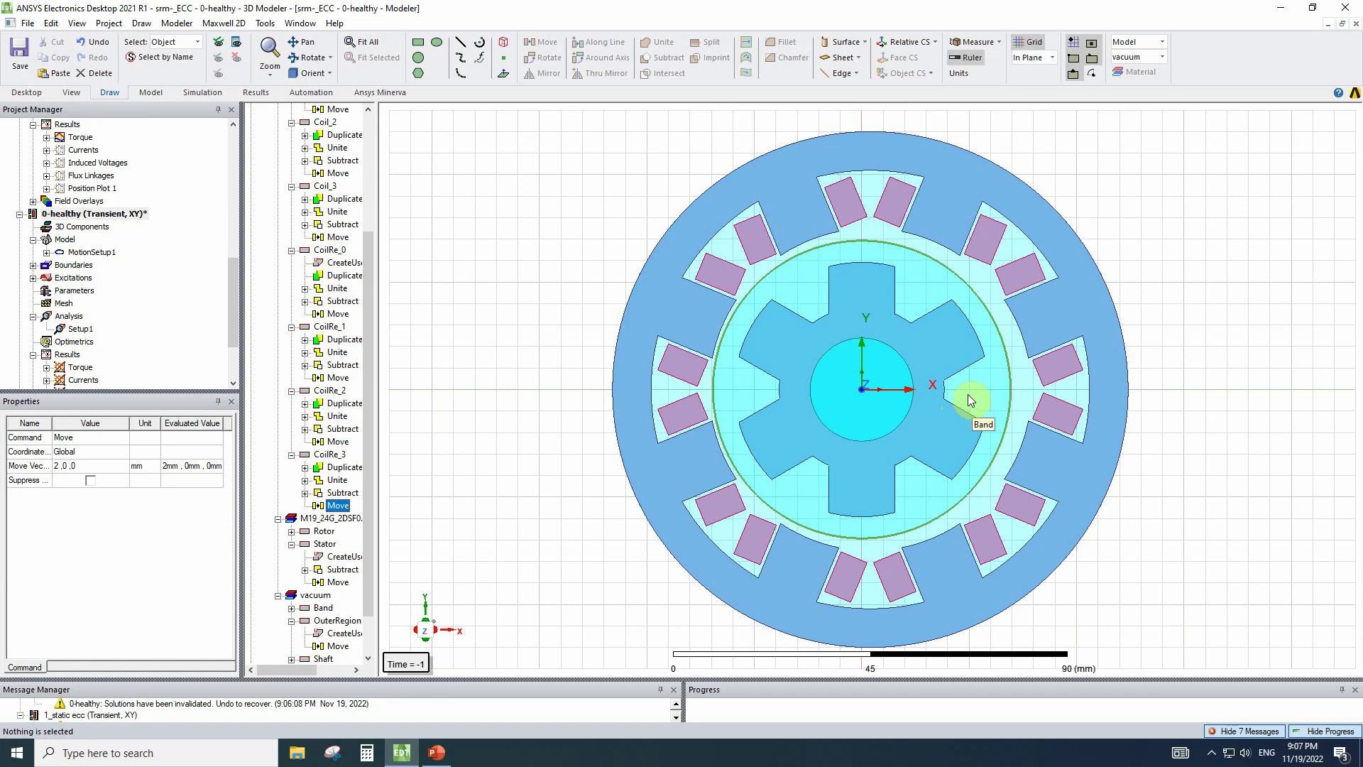
key("ctrl+z")
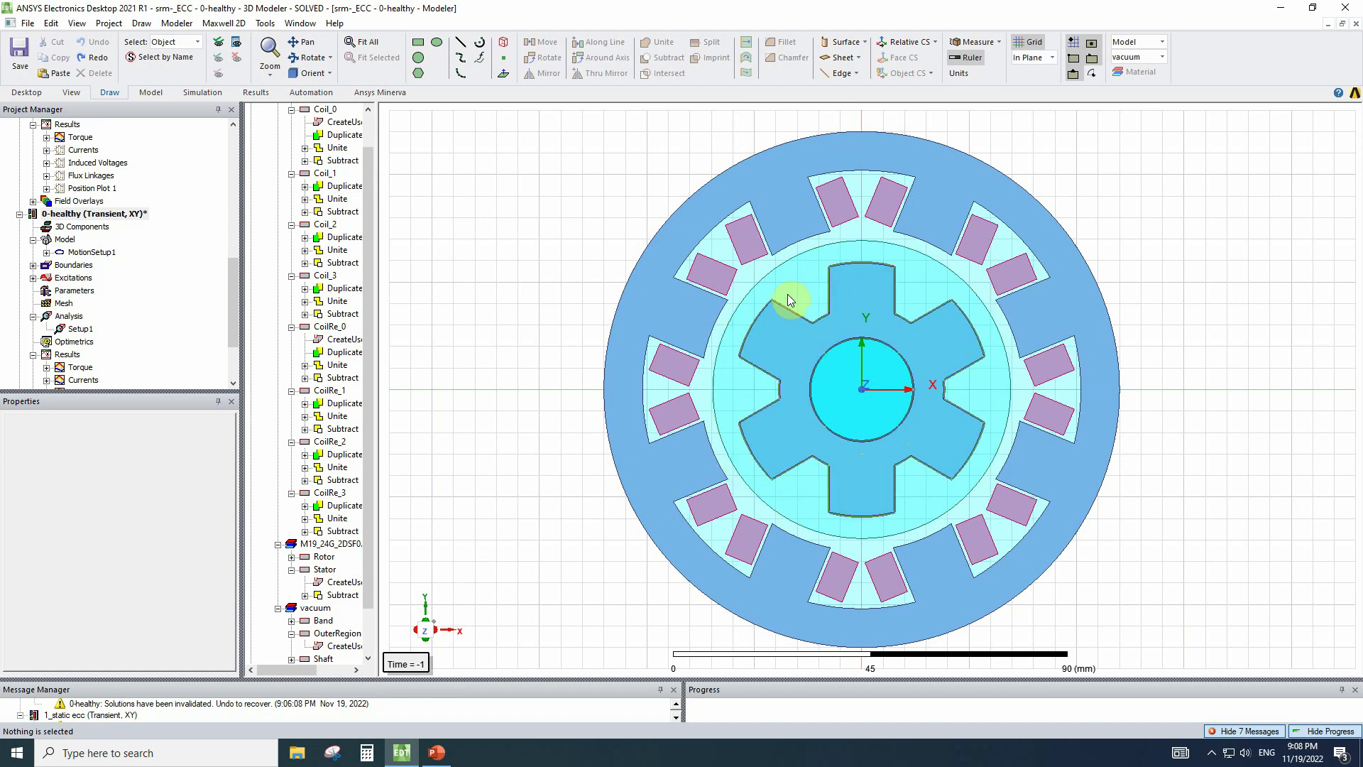
Step: Move the shaft and rotor 2 mm along X, then clear the selection
left_click(838, 419)
left_click(810, 419, "ctrl")
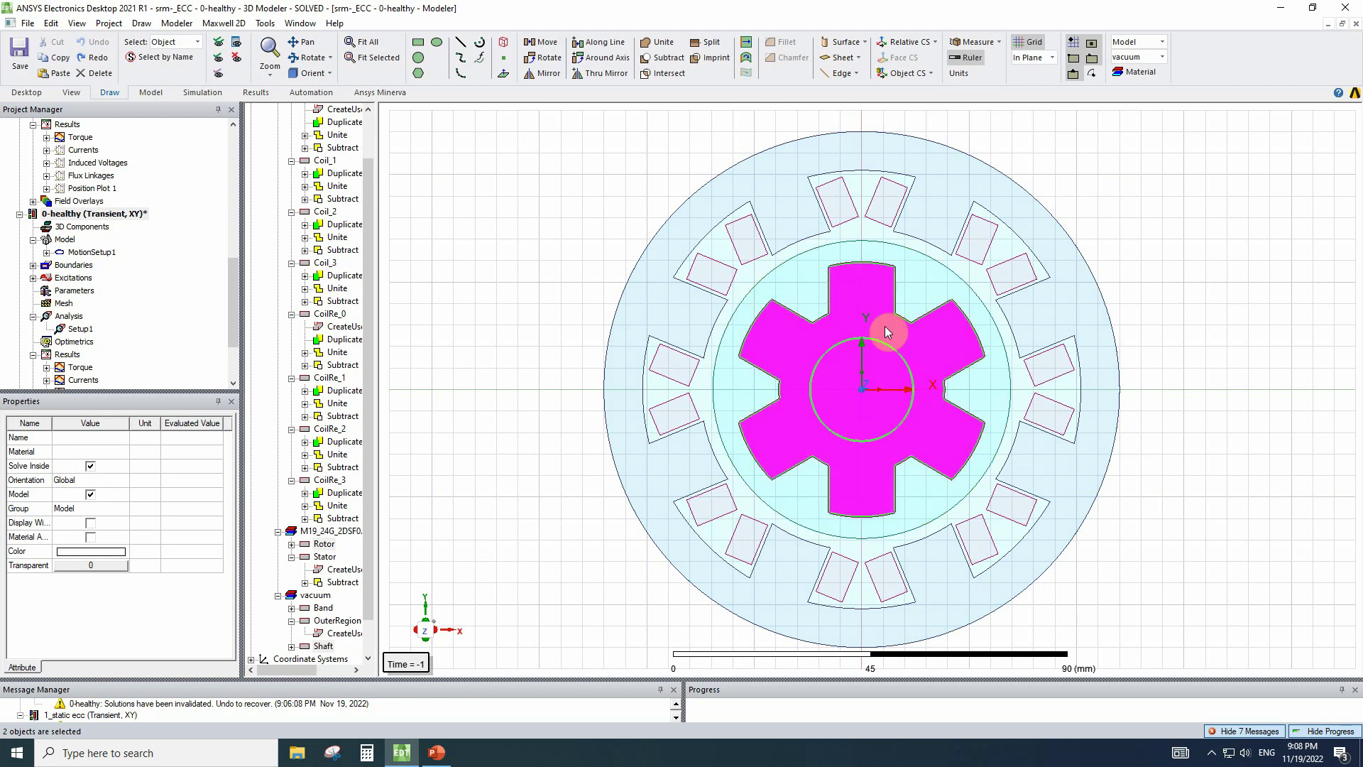
left_click(542, 43)
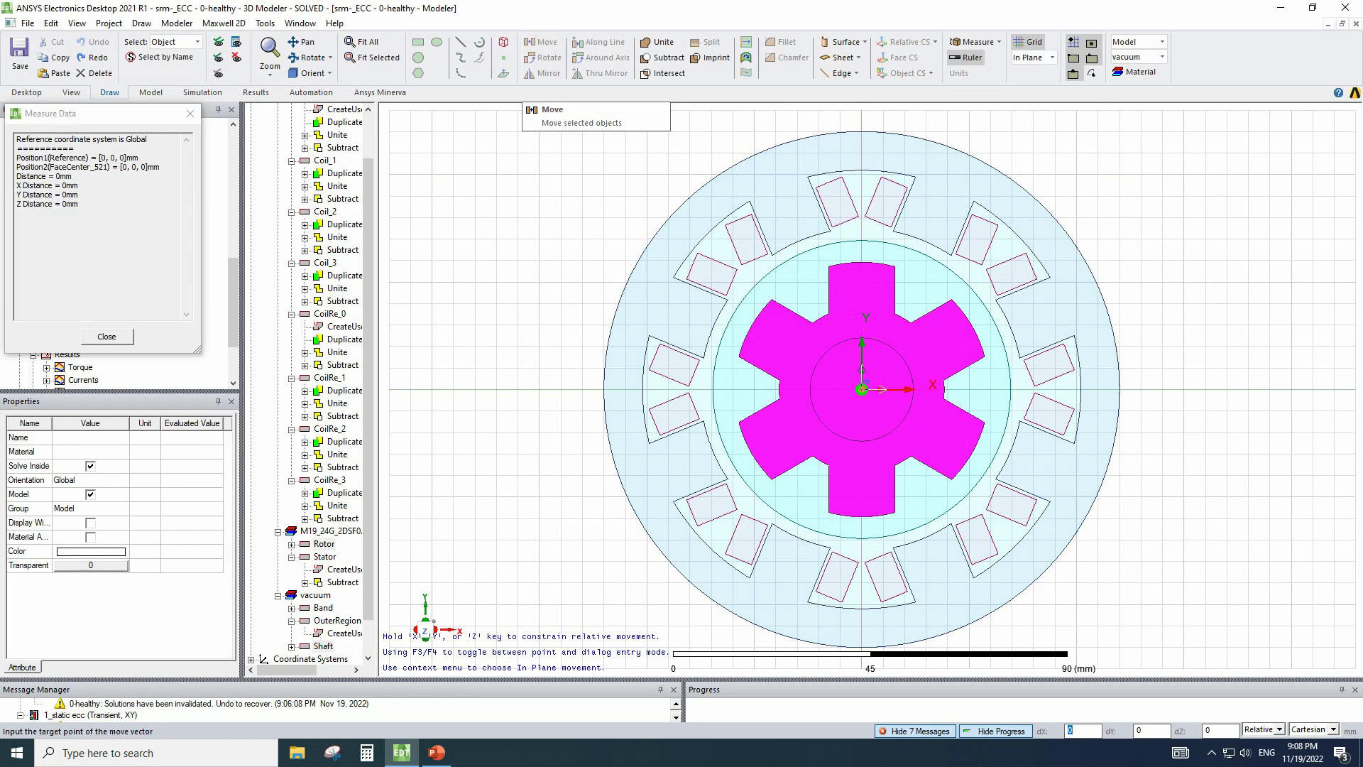
key("Return")
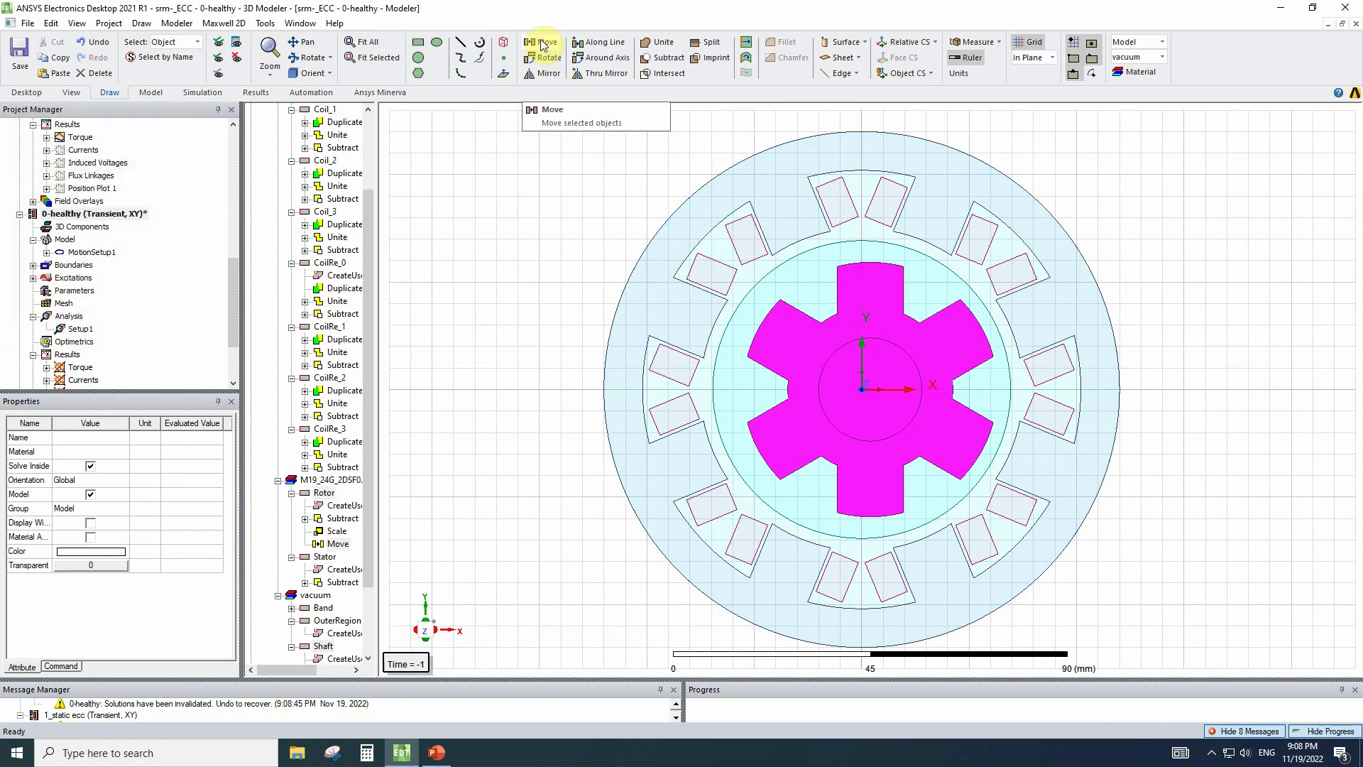
left_click(1211, 174)
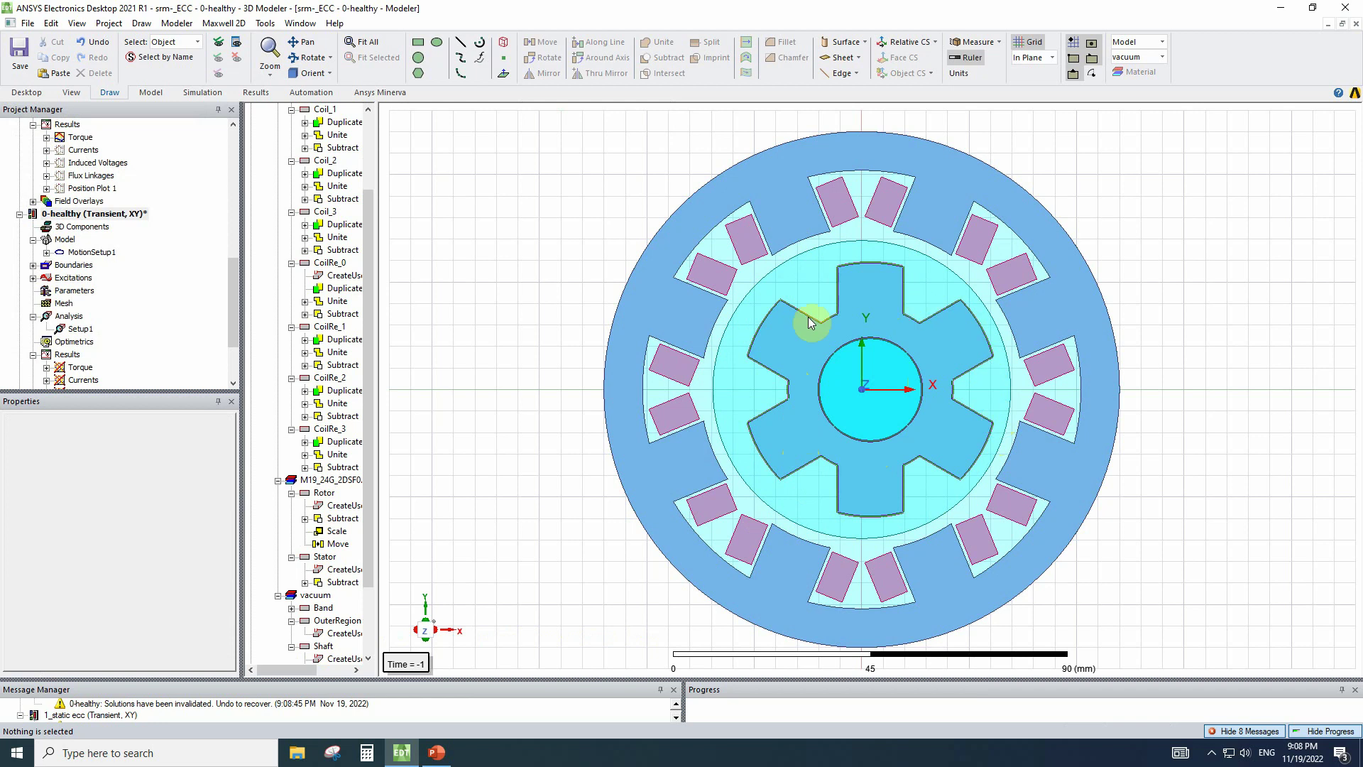
Step: Undo the rotor move and open the 0-healthy design's Torque plot
key("ctrl+z")
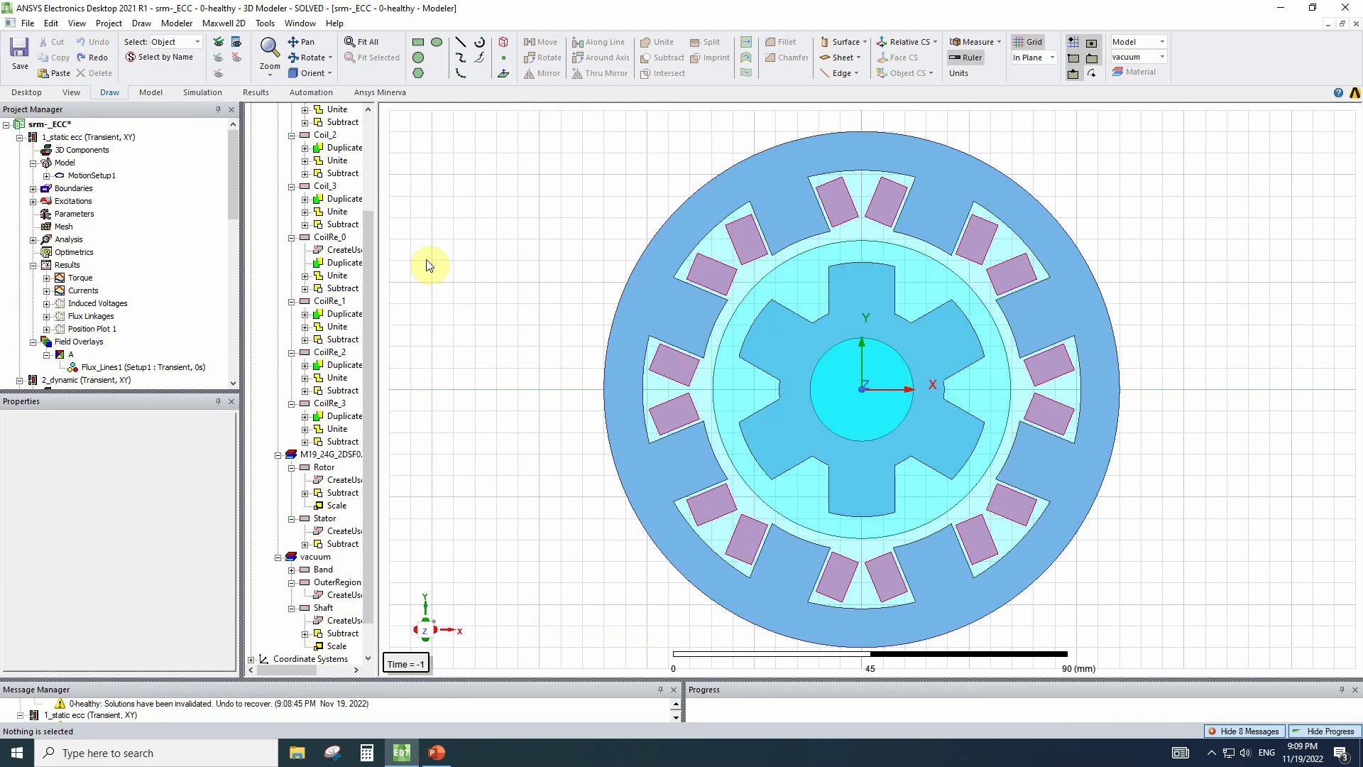
left_click_drag(233, 202, 242, 301)
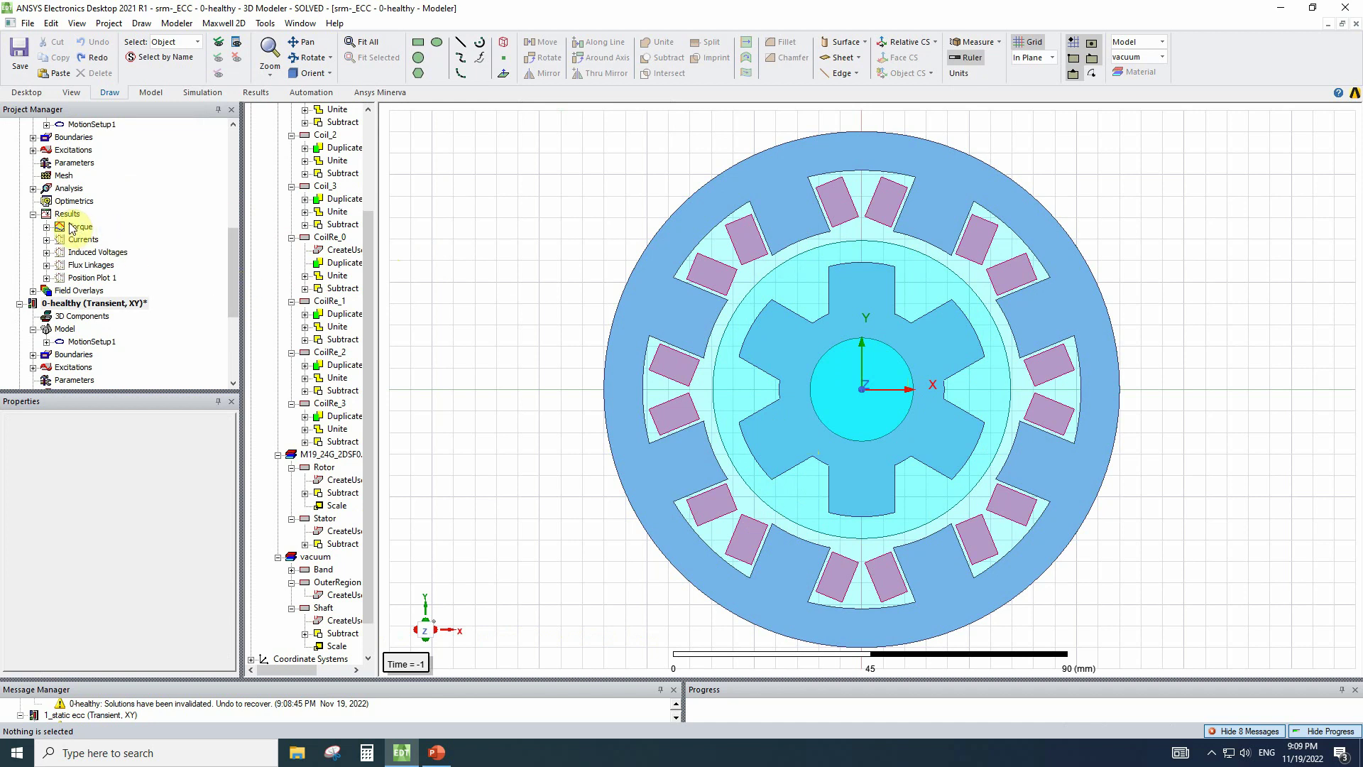
scroll(90, 340, "down", 3)
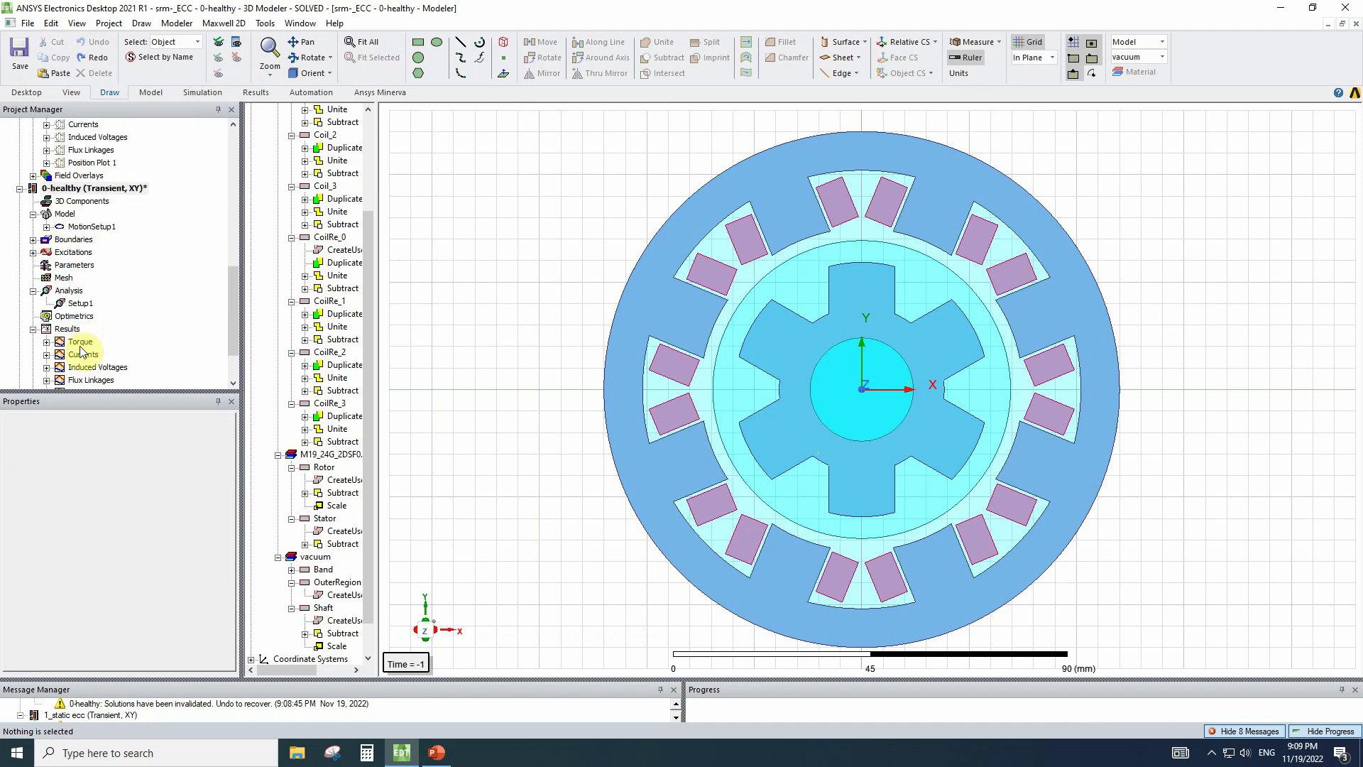
double_click(81, 344)
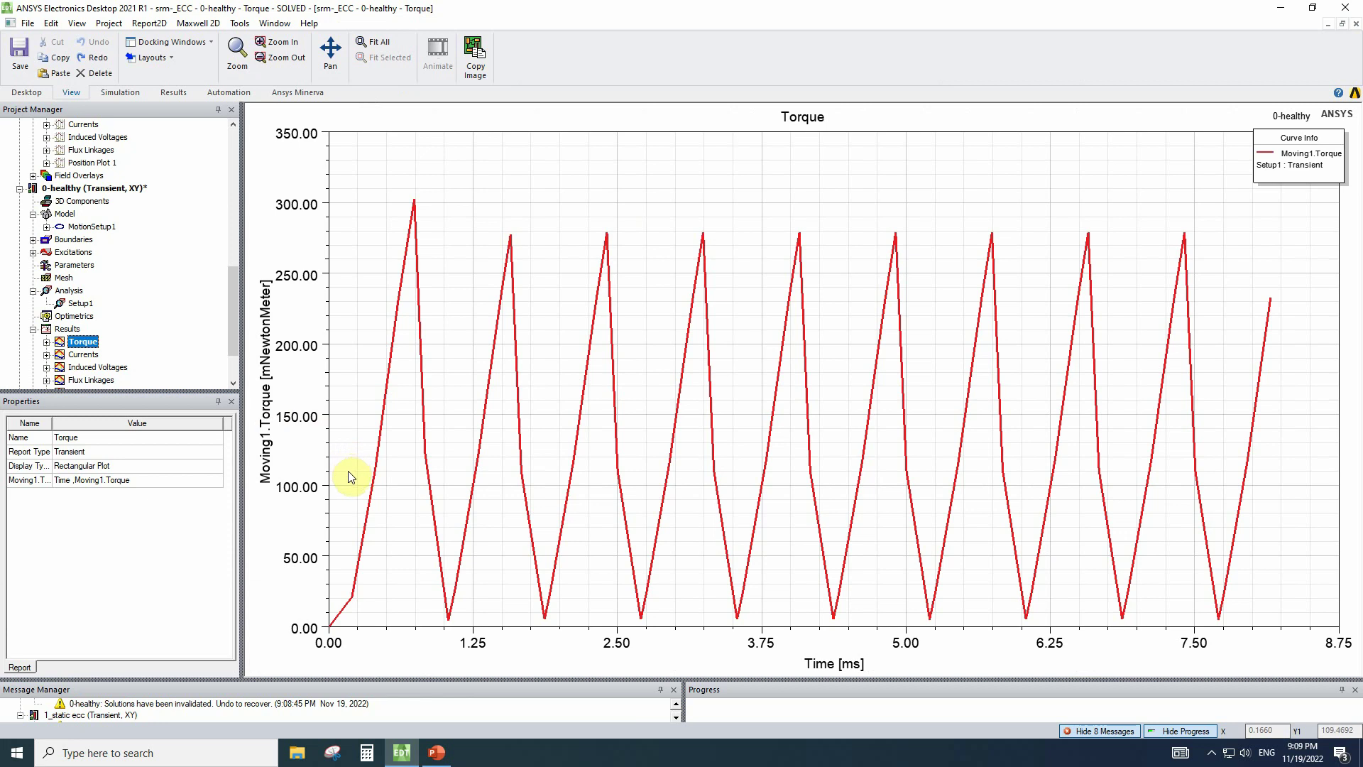
Step: Open the 1_static ecc design's motor model from the Project Manager
scroll(231, 319, "up", 1)
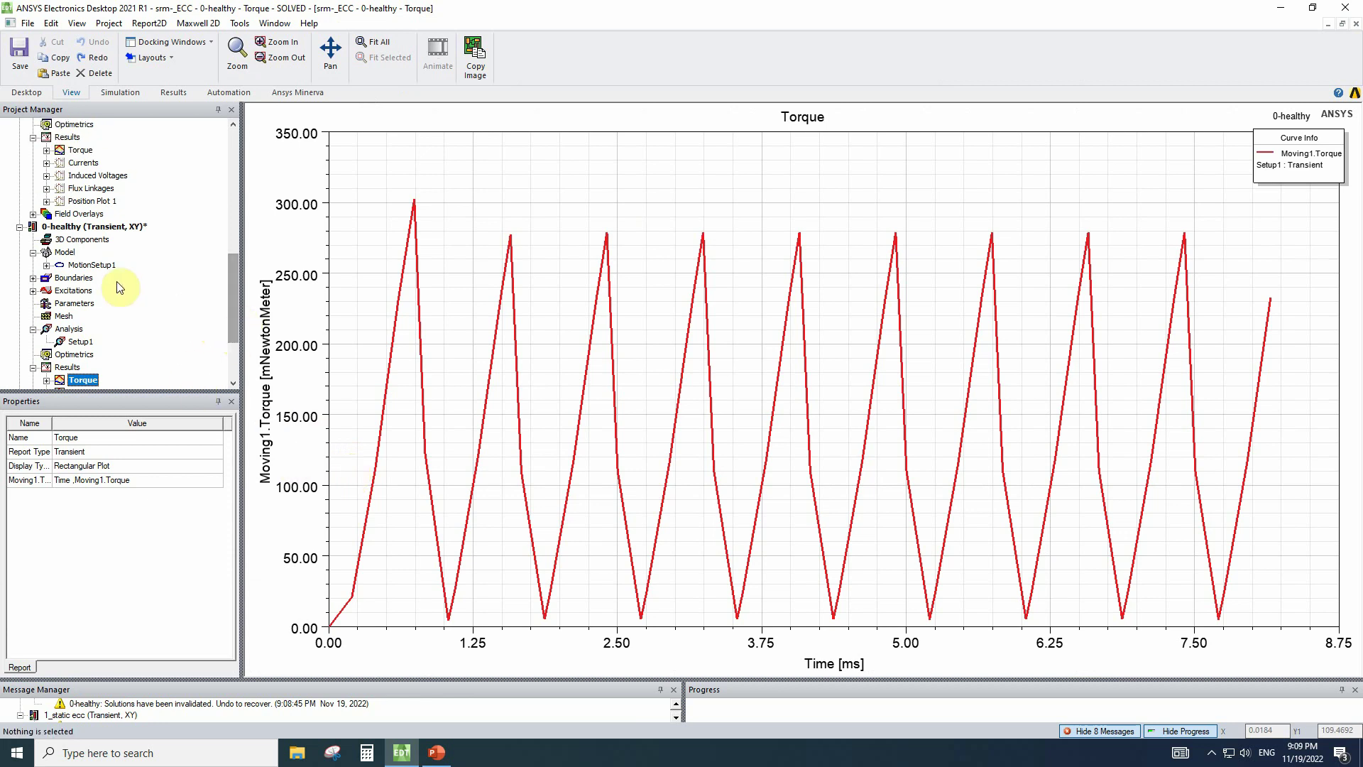
left_click(94, 226)
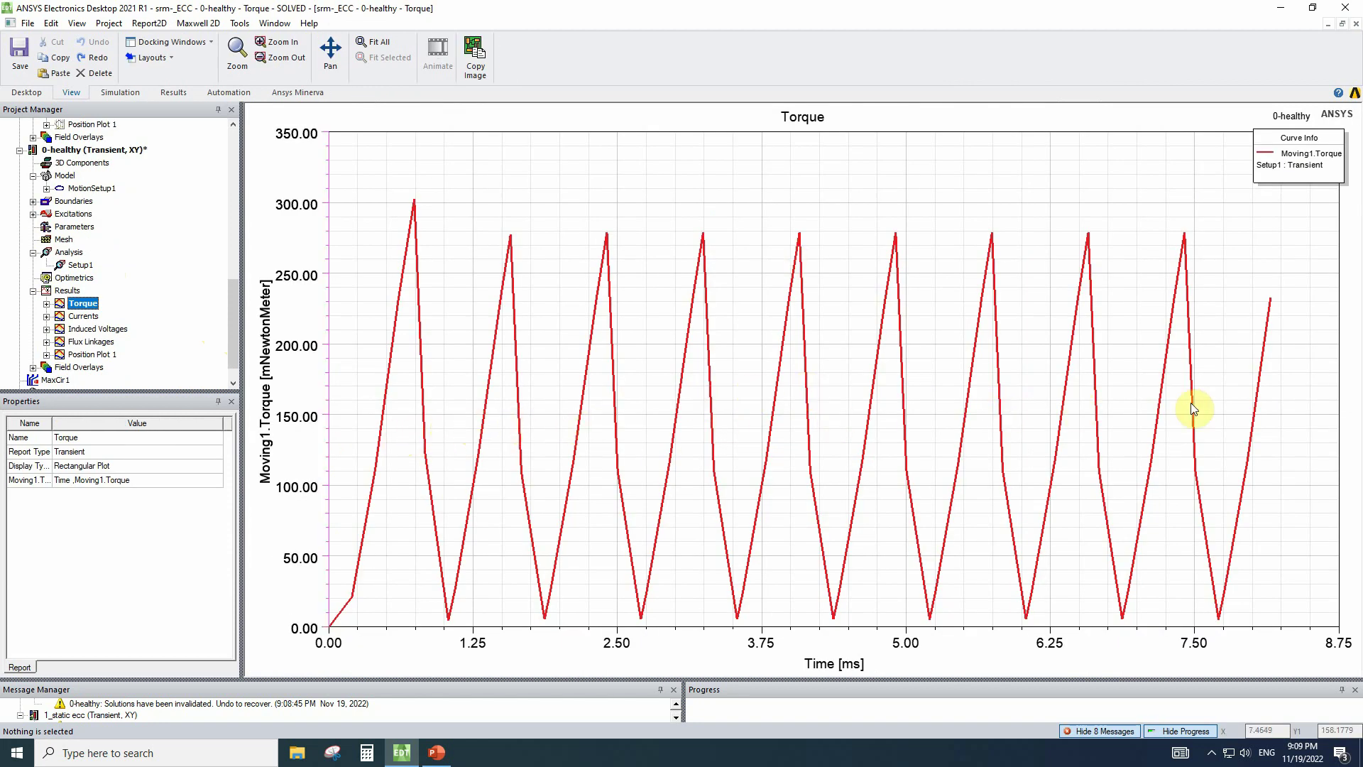
scroll(106, 227, "up", 10)
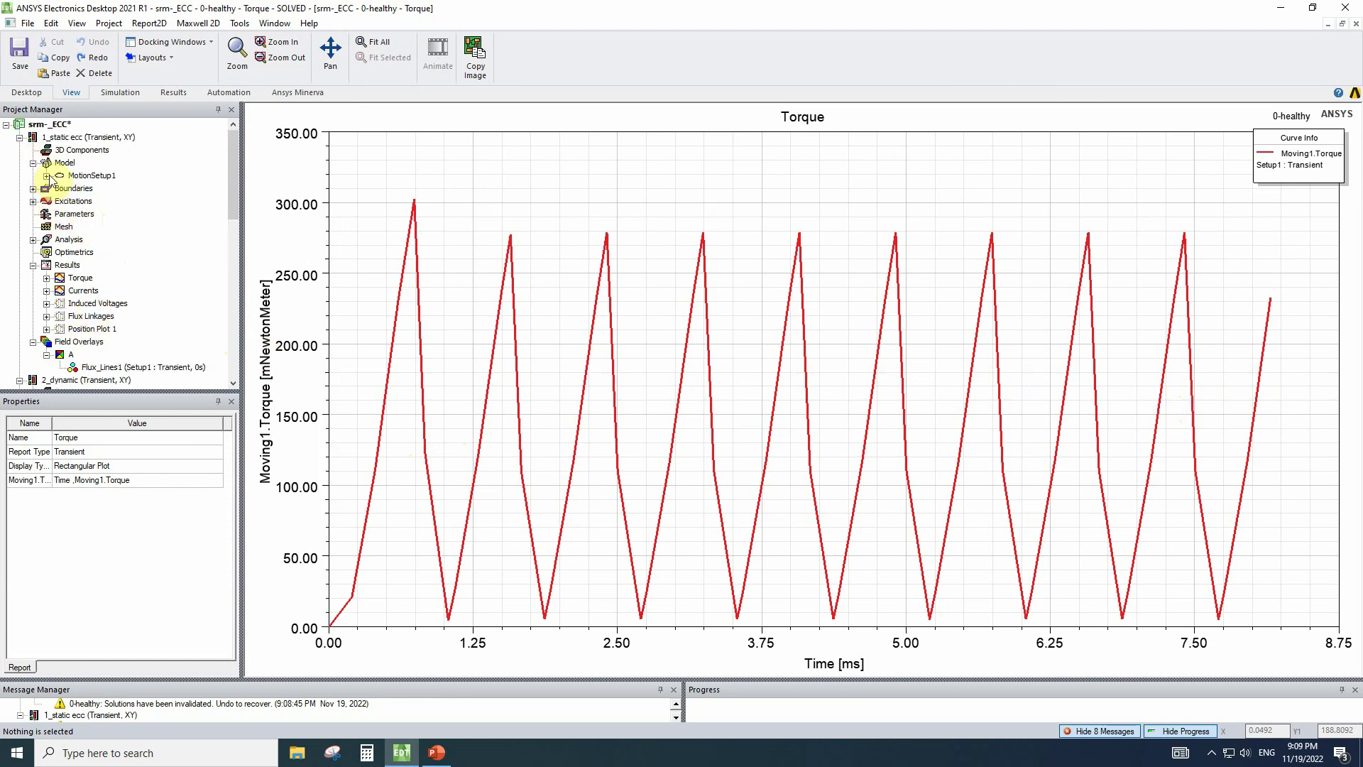
double_click(64, 139)
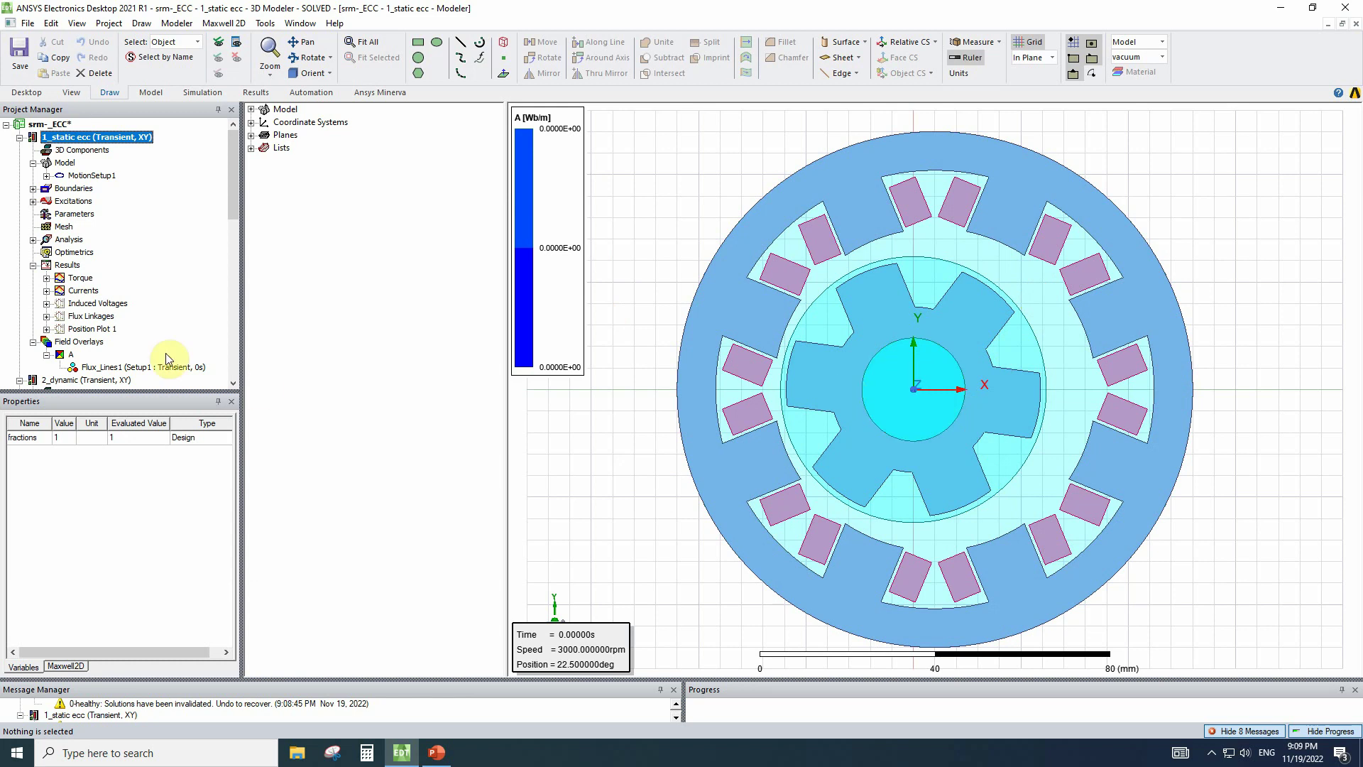
Step: View the 1_static ecc Torque plot, then open the 2_dynamic design's model
double_click(76, 277)
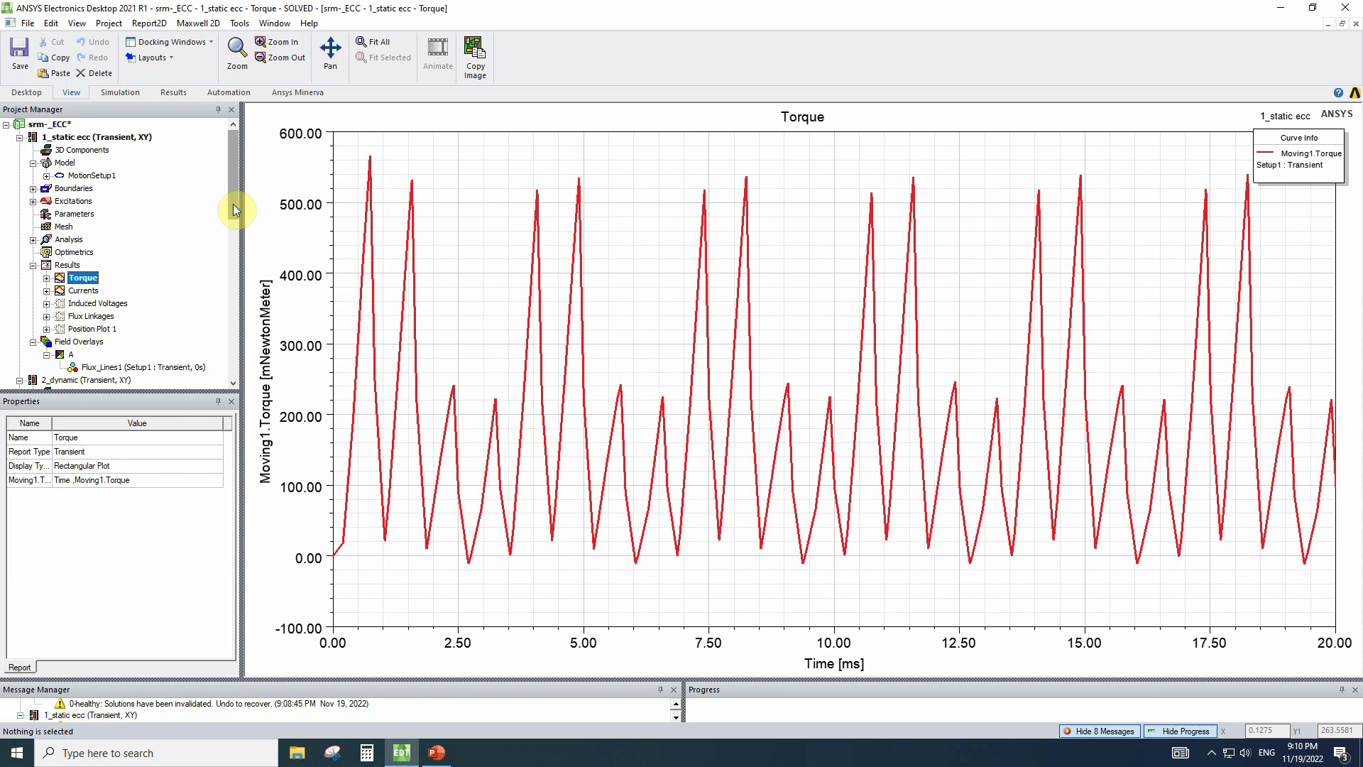
left_click_drag(233, 205, 231, 250)
double_click(97, 254)
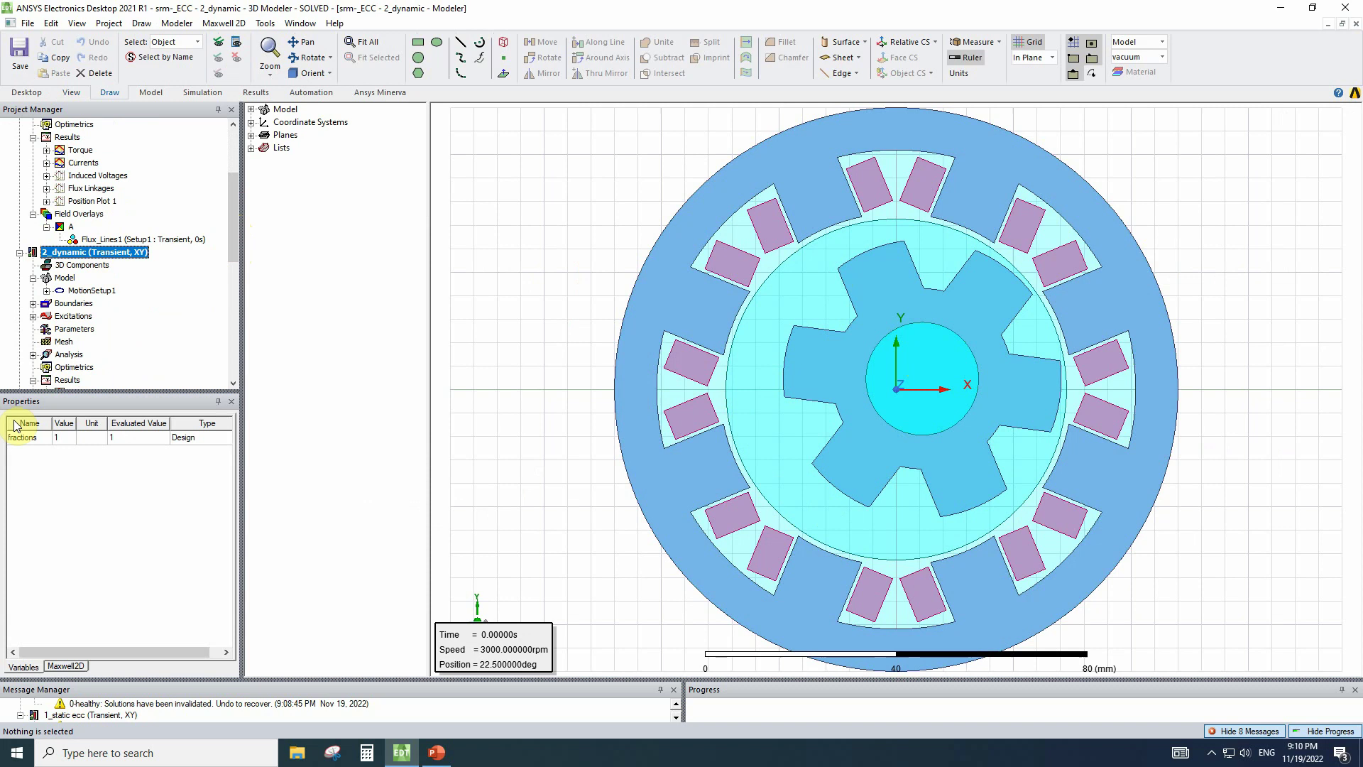
Step: Set the 2_dynamic model's view context time to 19.62420ms
scroll(93, 373, "down", 2)
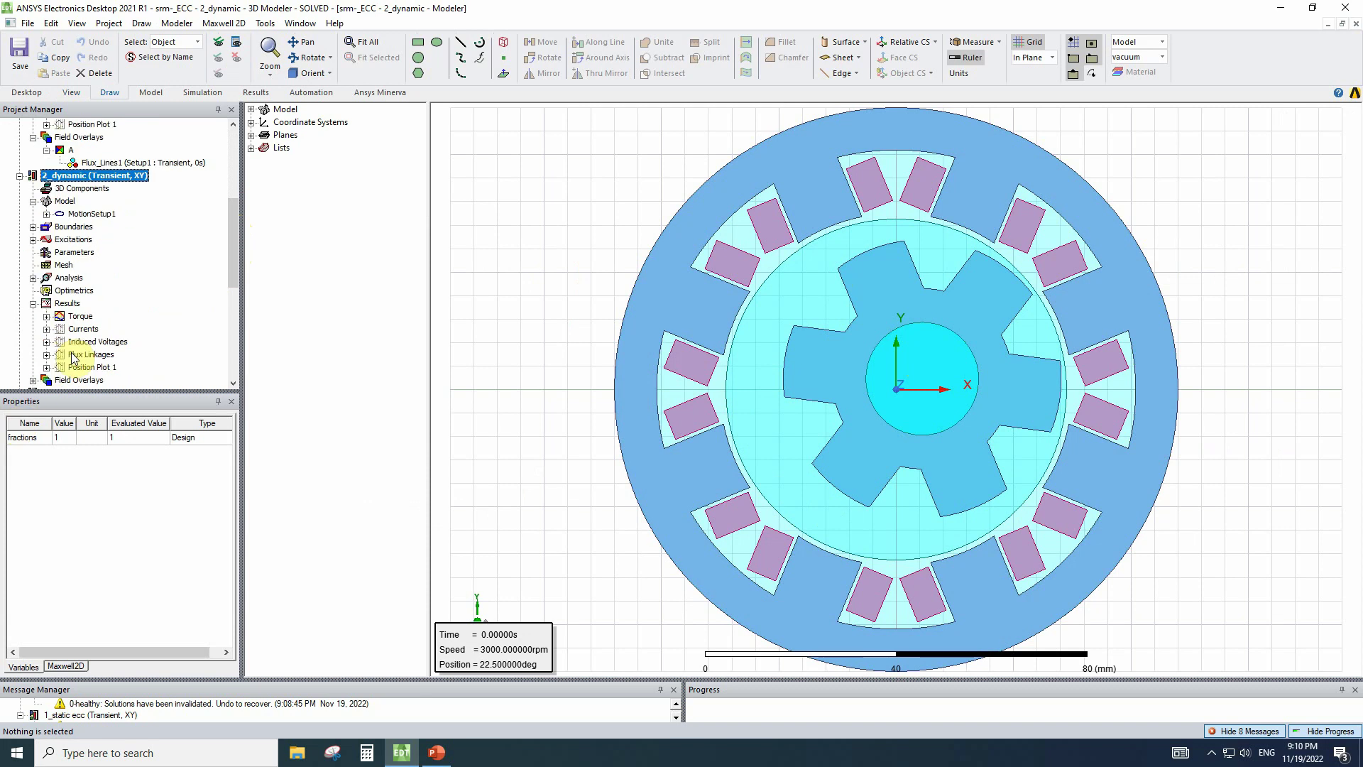
double_click(510, 629)
left_click(760, 317)
key("Escape")
key("Escape")
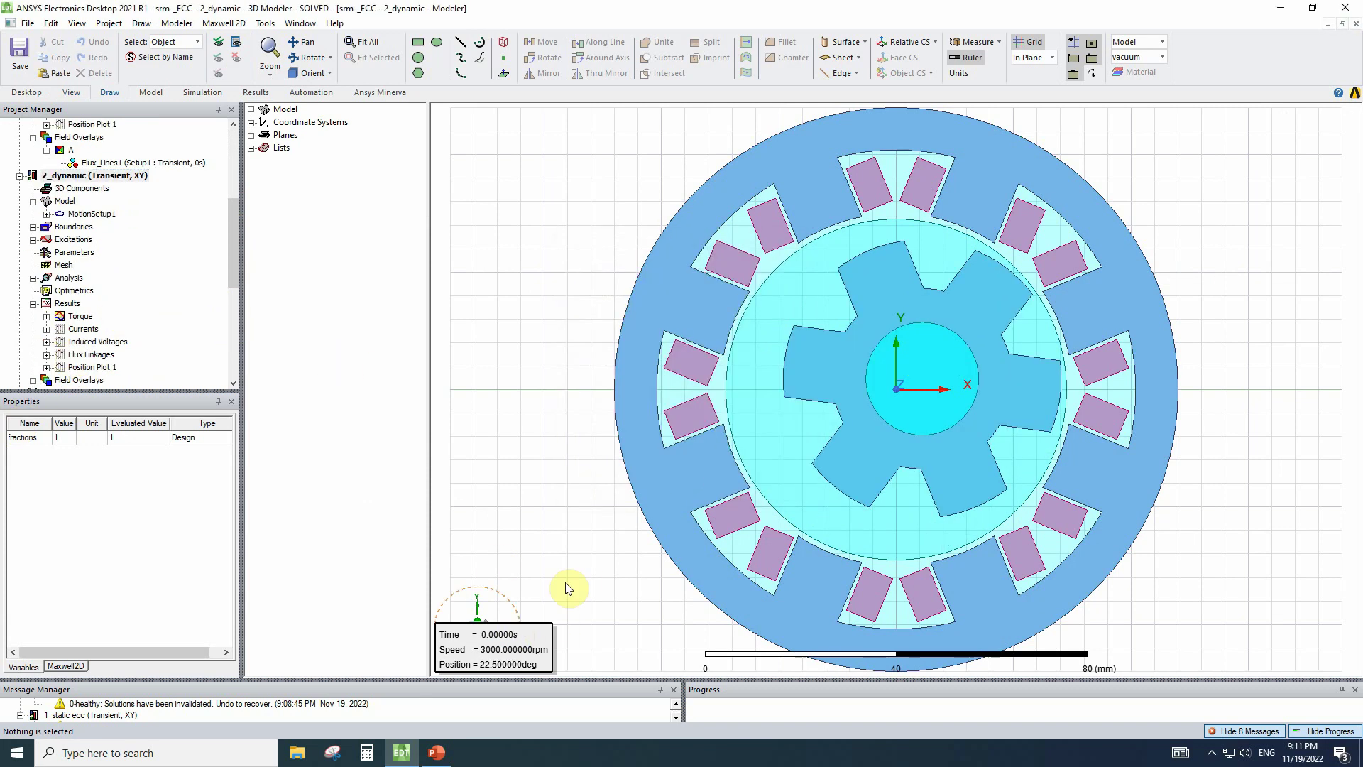
double_click(498, 642)
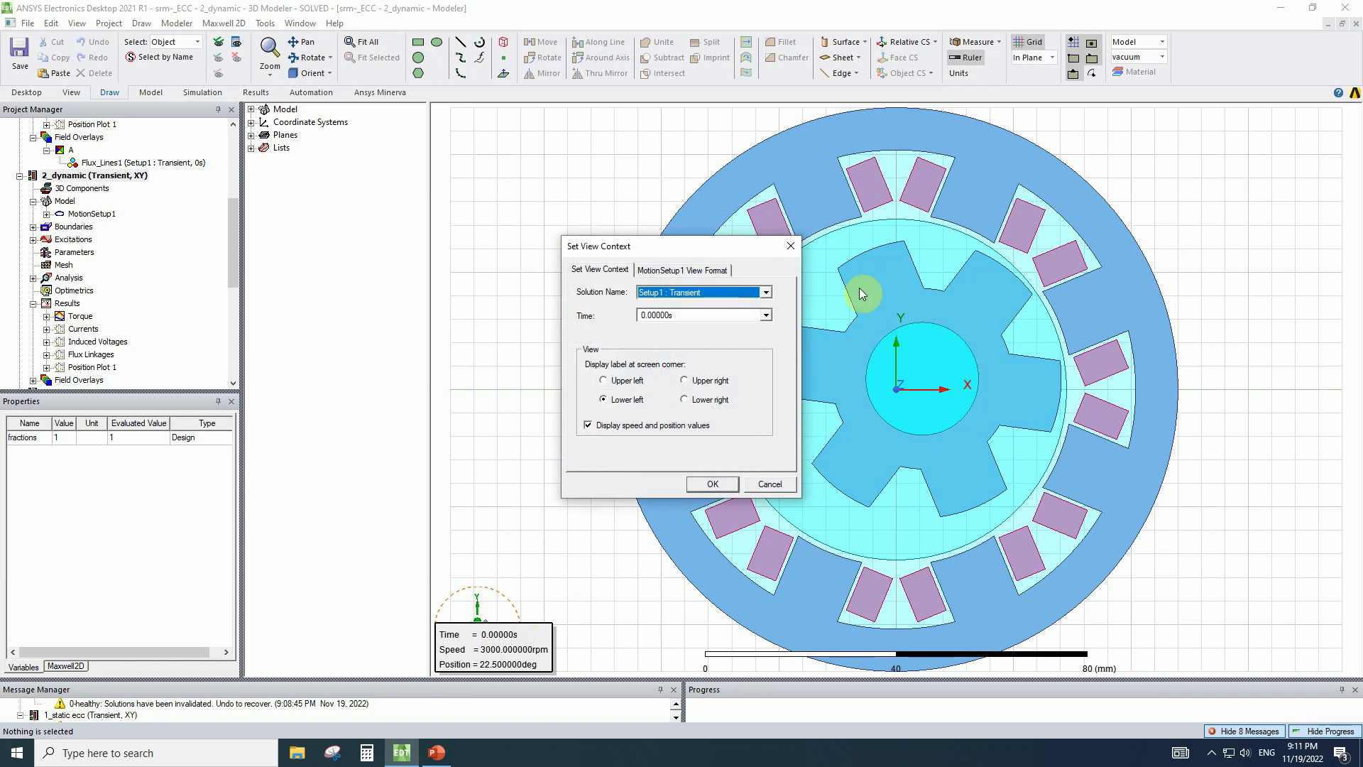
left_click(765, 315)
left_click_drag(765, 347, 764, 360)
left_click(701, 342)
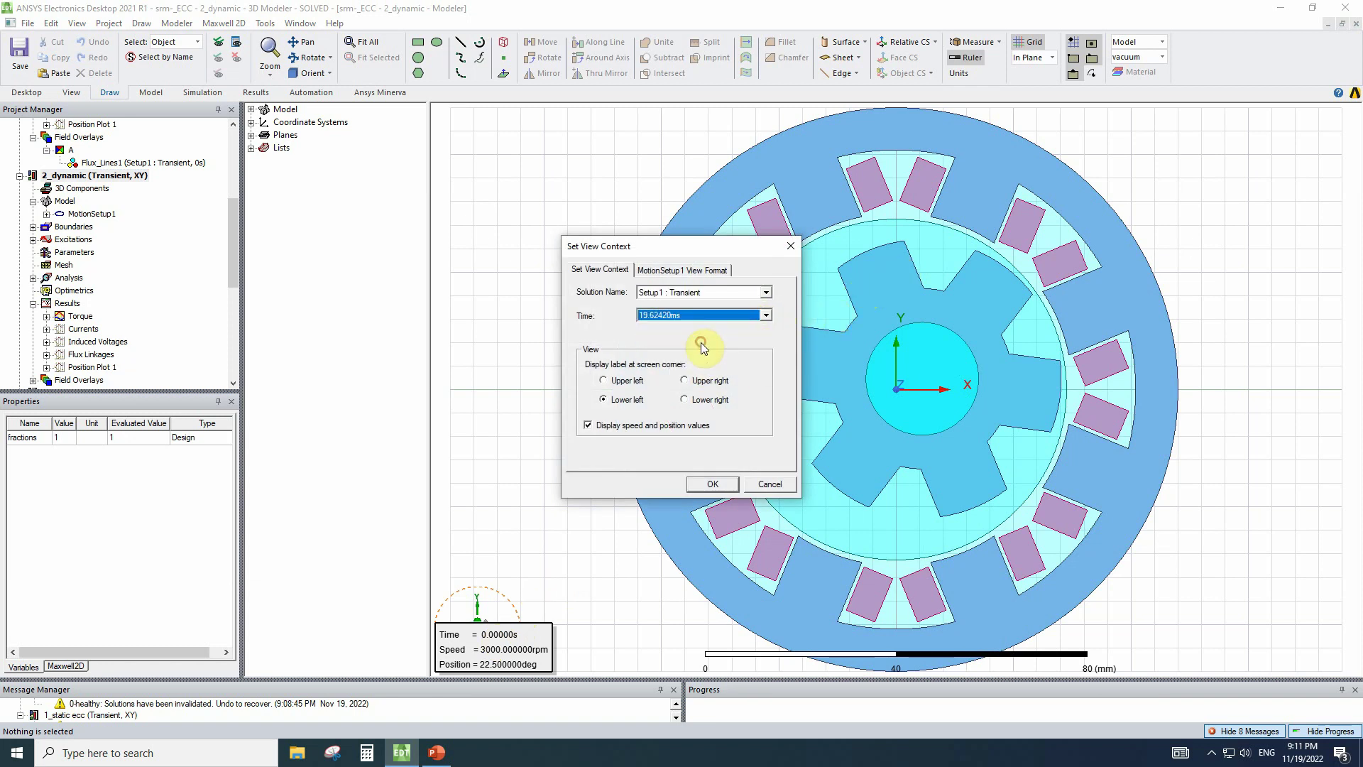
left_click(710, 483)
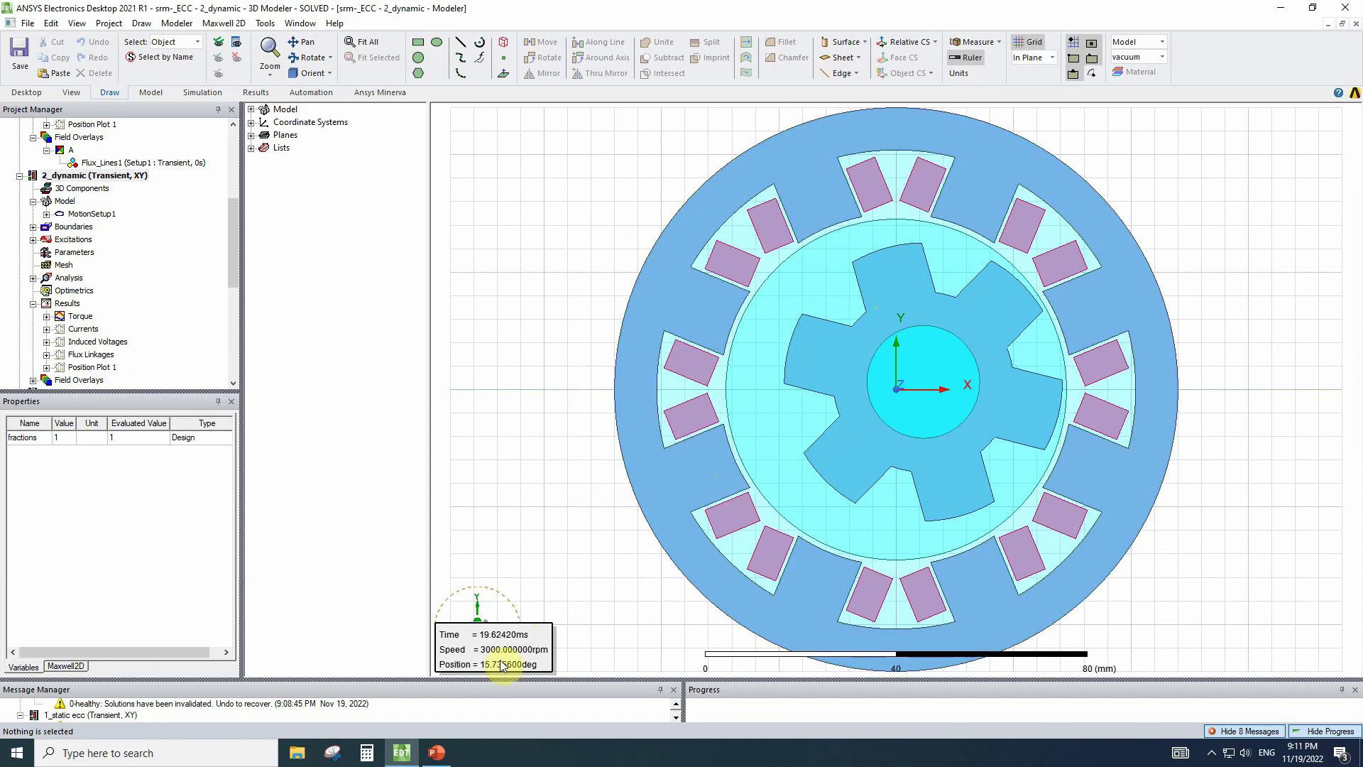